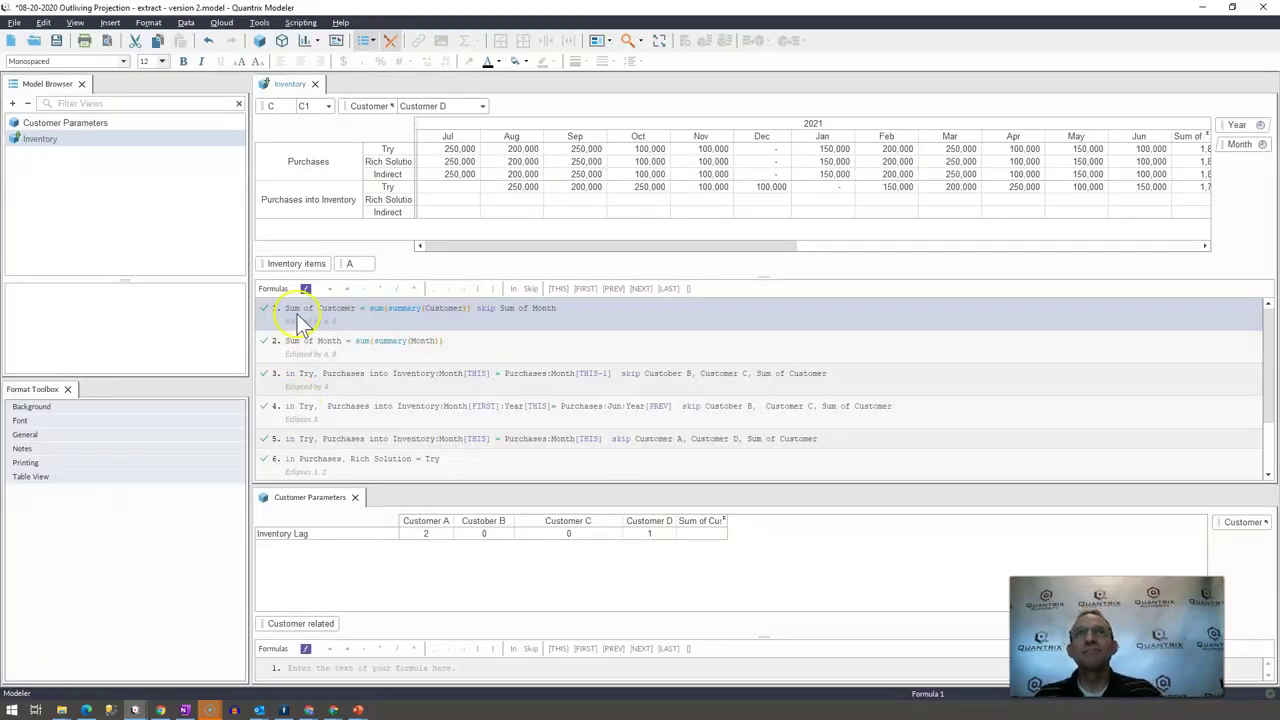
- Examine the Purchases and Purchases into Inventory rows and the list of available customers in the Inventory matrix
click(316, 163)
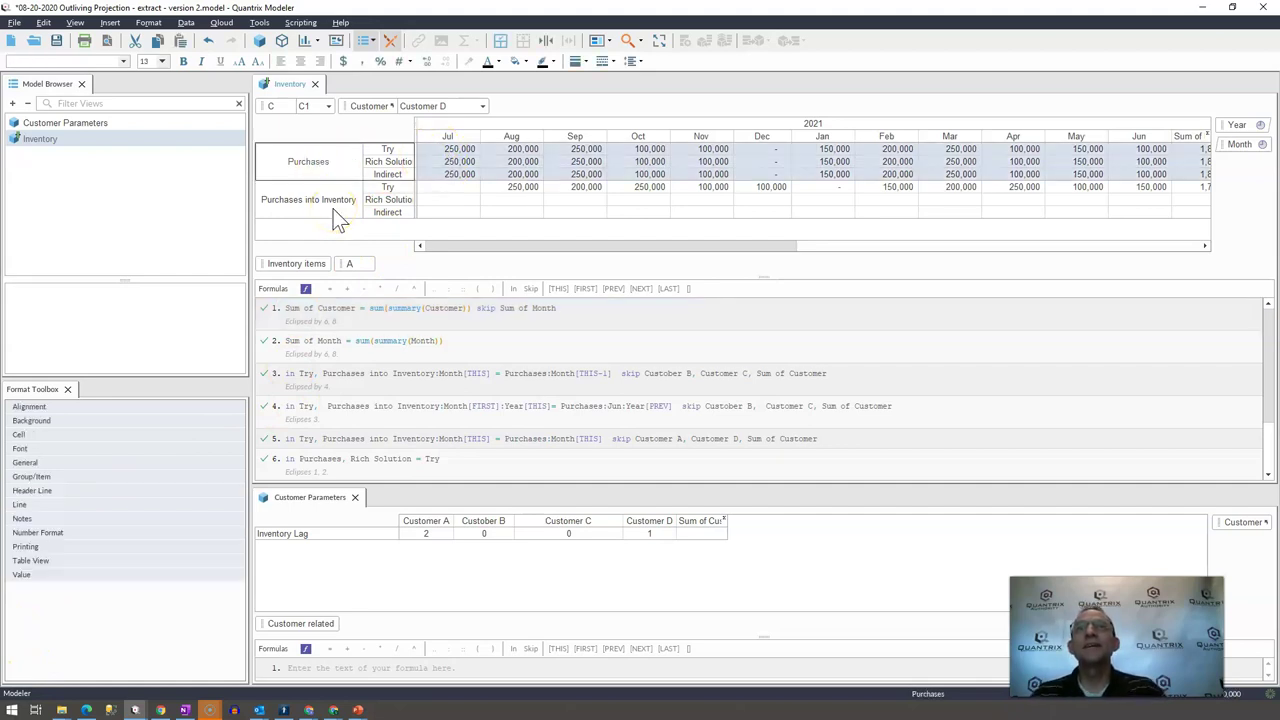
click(456, 150)
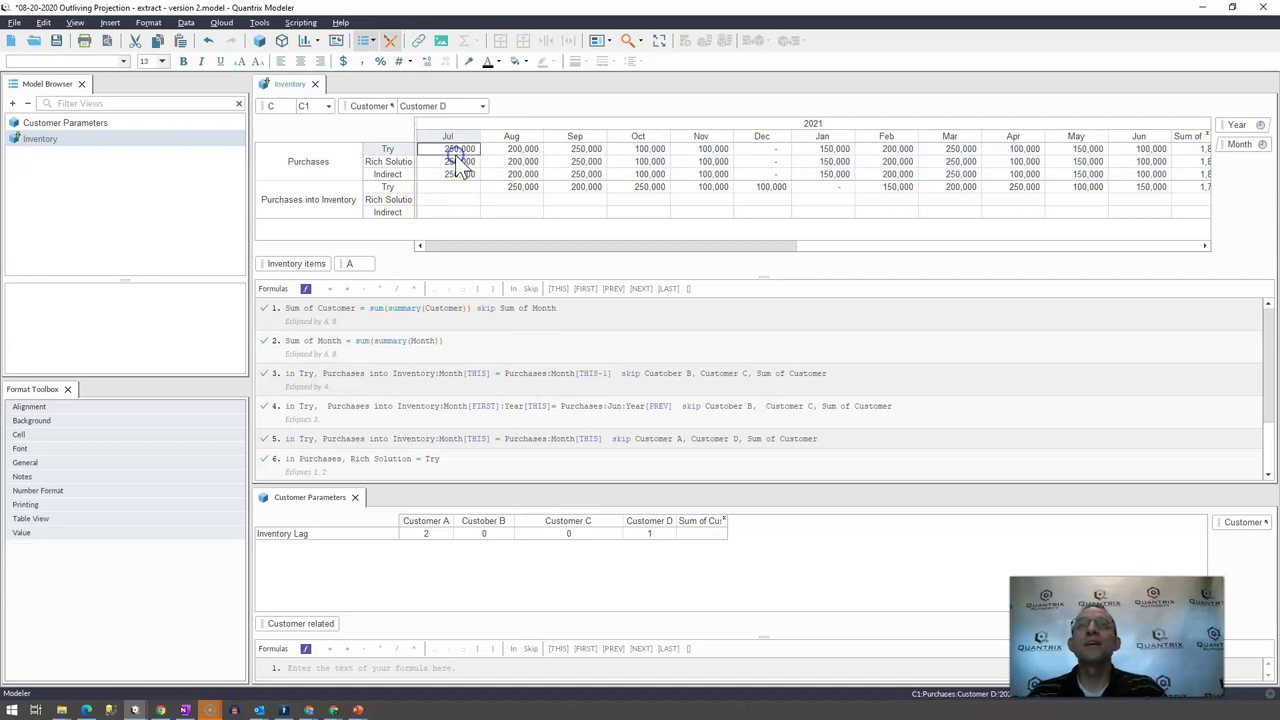
click(322, 201)
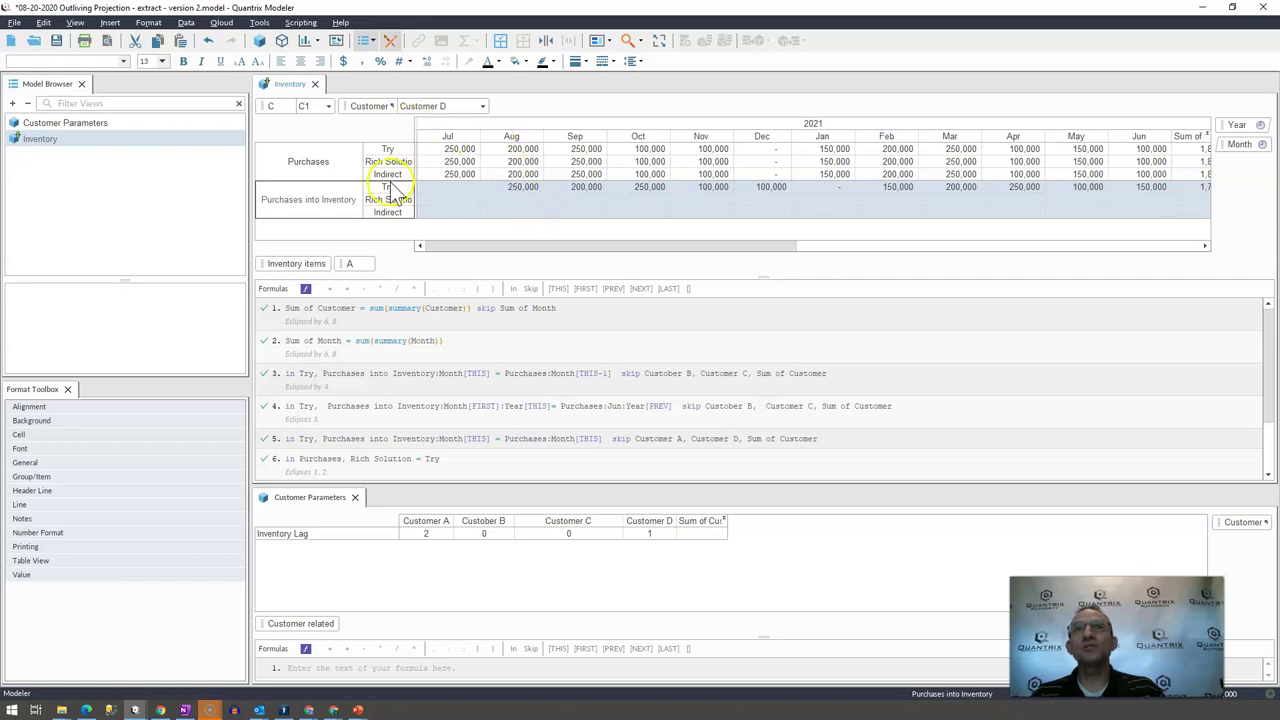
click(482, 106)
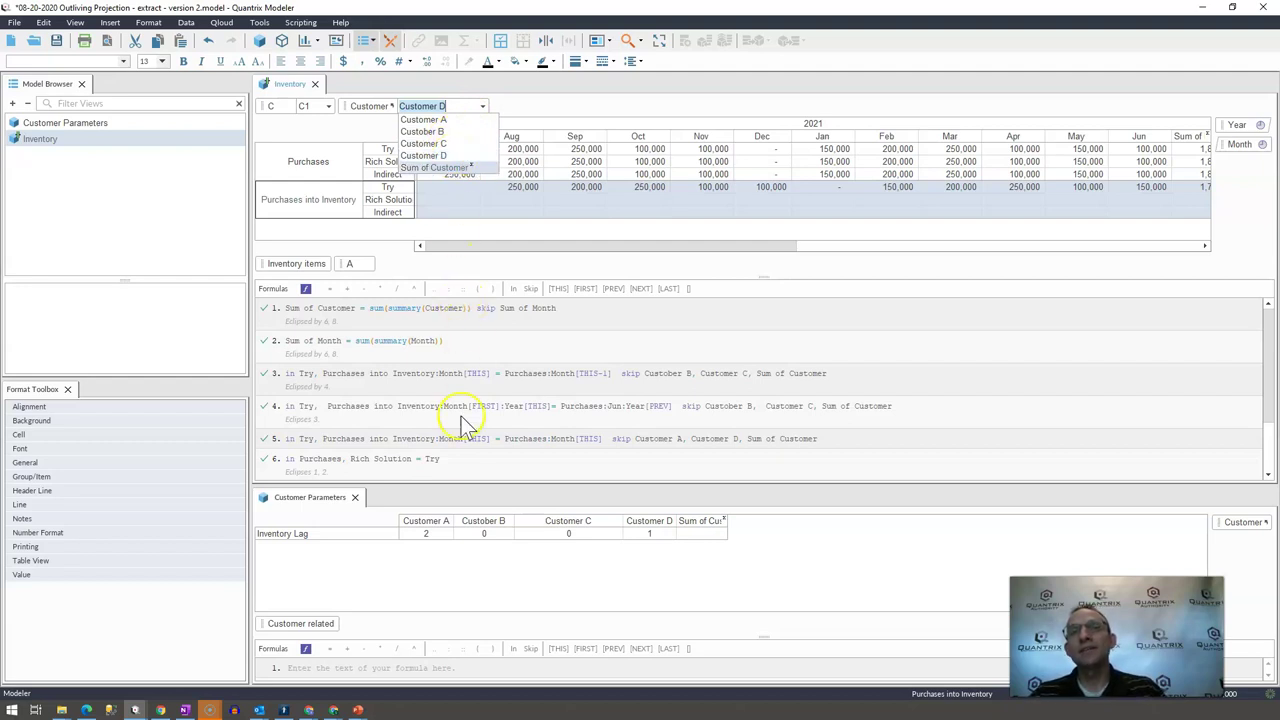
click(438, 542)
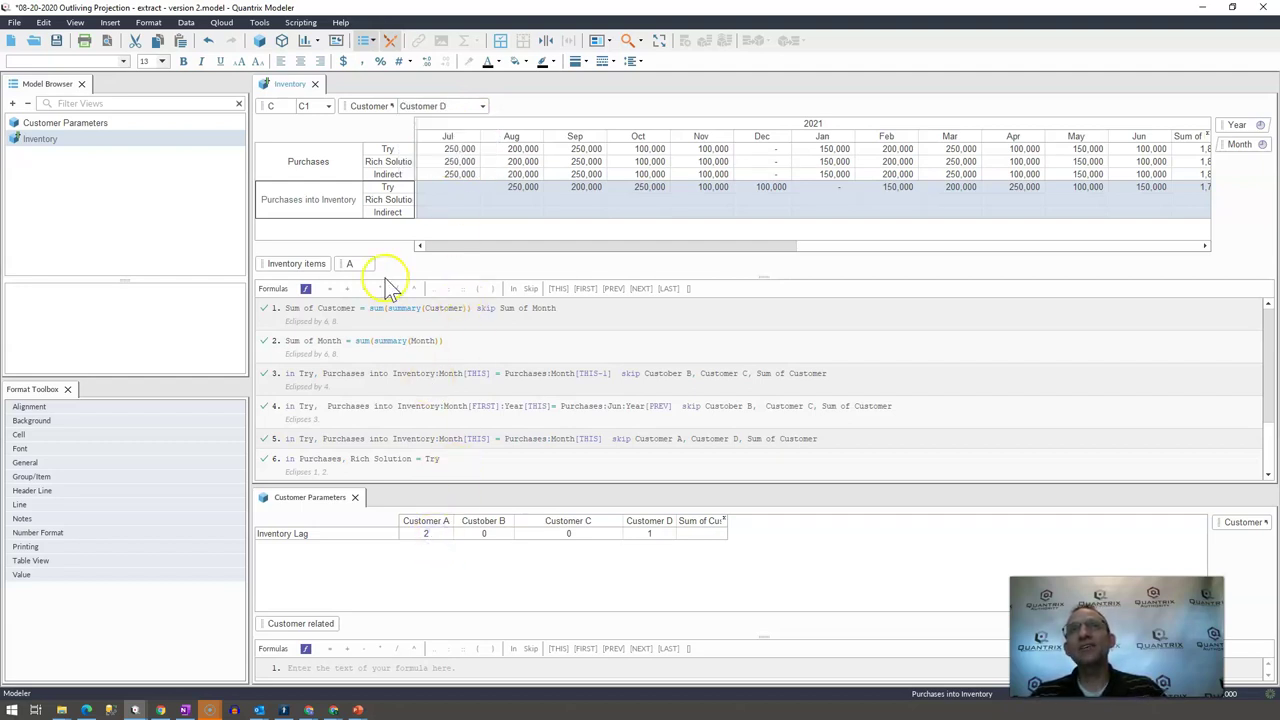
click(452, 167)
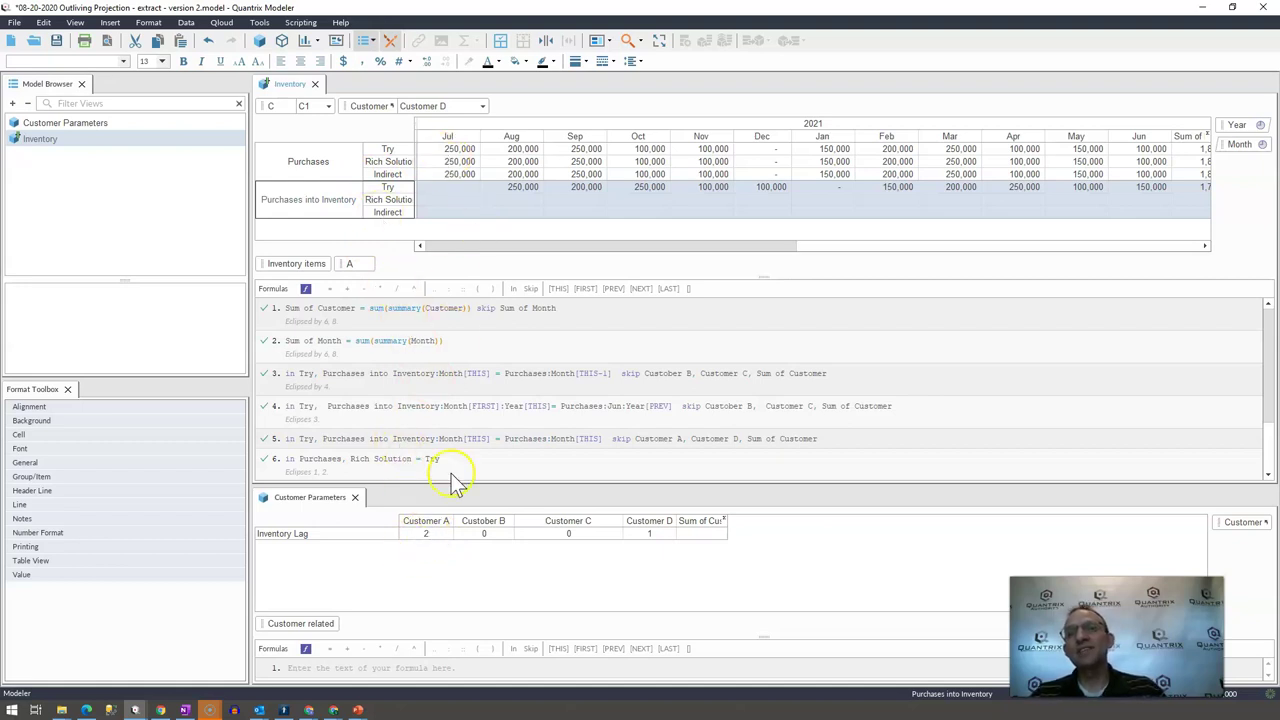
- Examine the Inventory Lag value of each customer in the Customer Parameters matrix
click(432, 539)
click(486, 534)
click(543, 534)
click(630, 535)
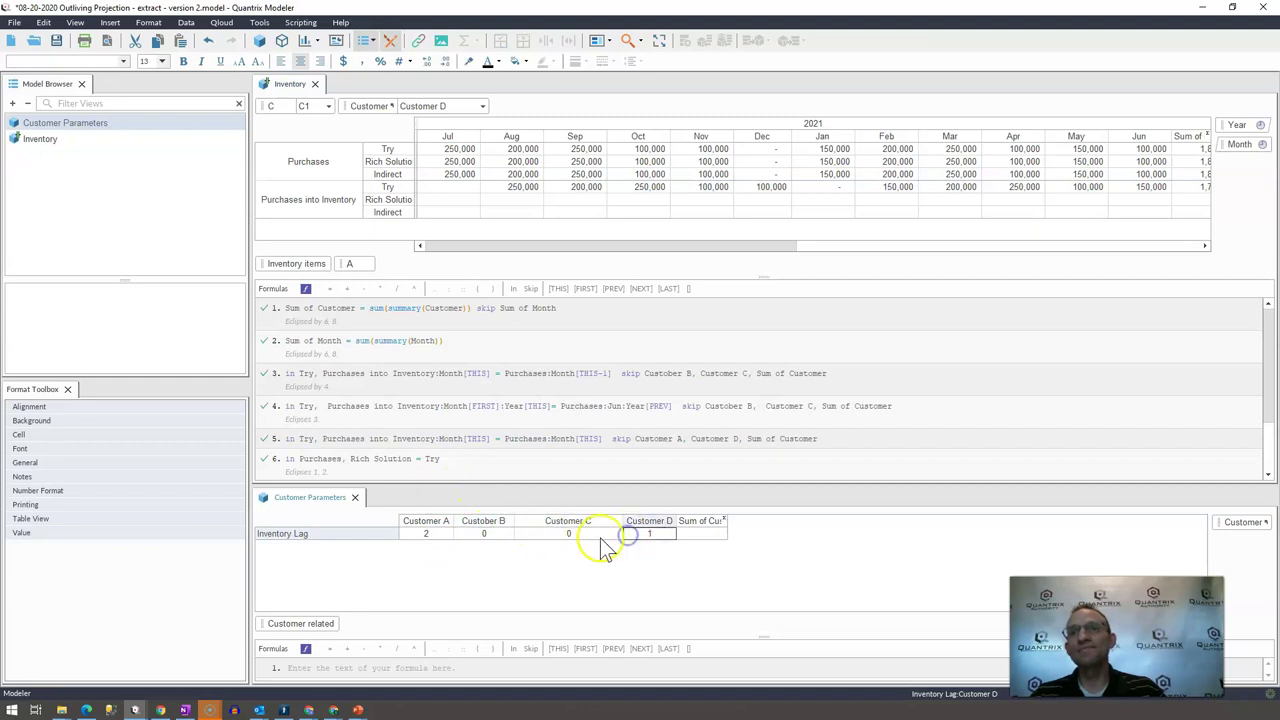
click(442, 537)
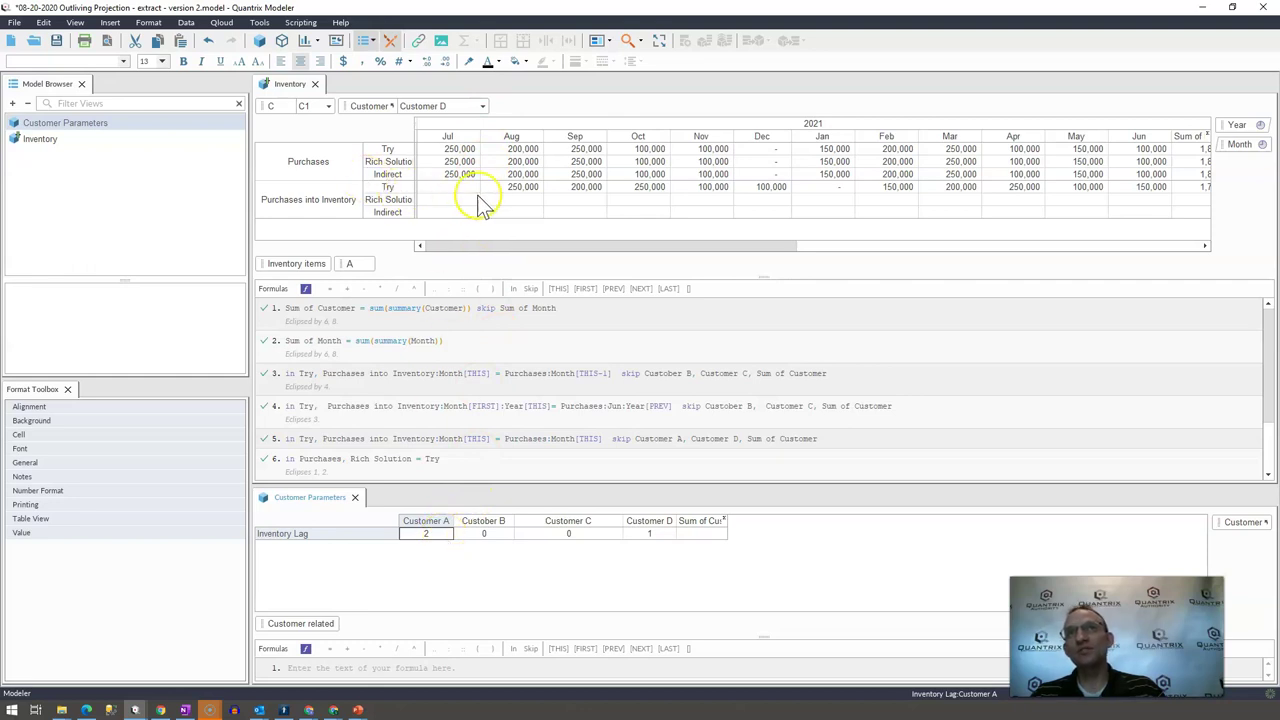
click(490, 538)
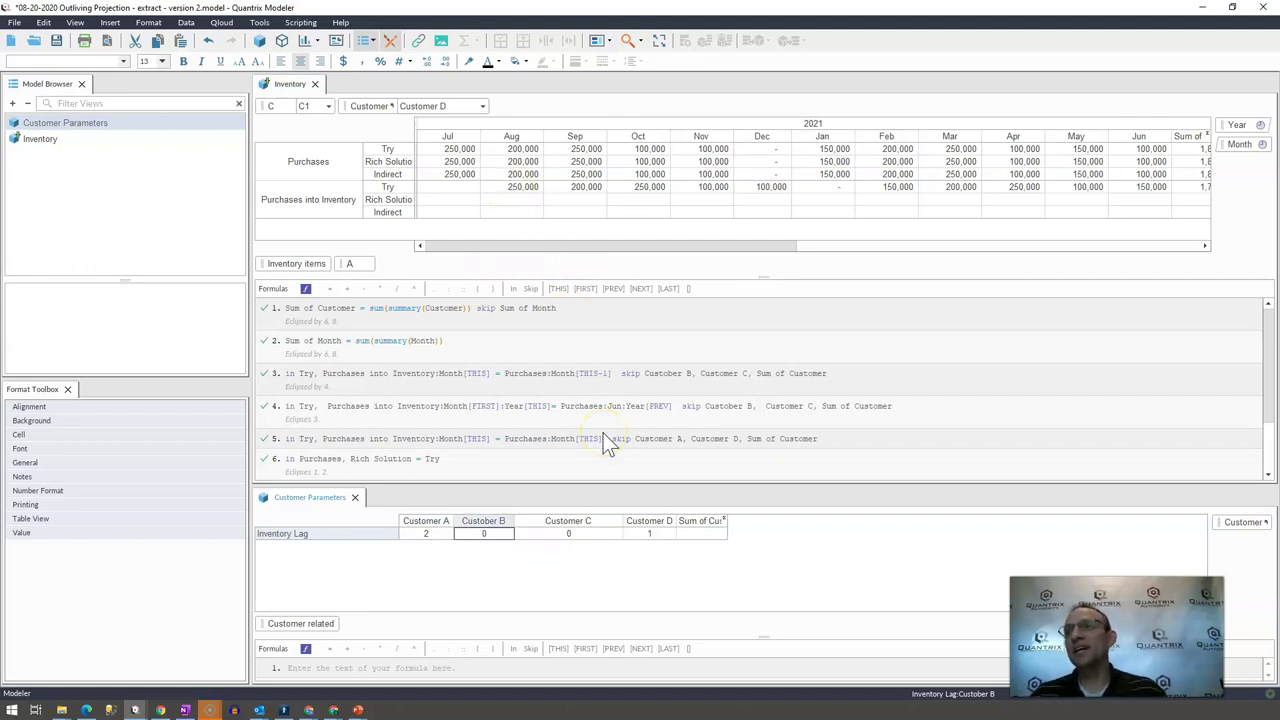
- Examine formulas 3 and 4 for Try, including the [THIS-1] month offset used in formula 3
click(337, 378)
click(349, 419)
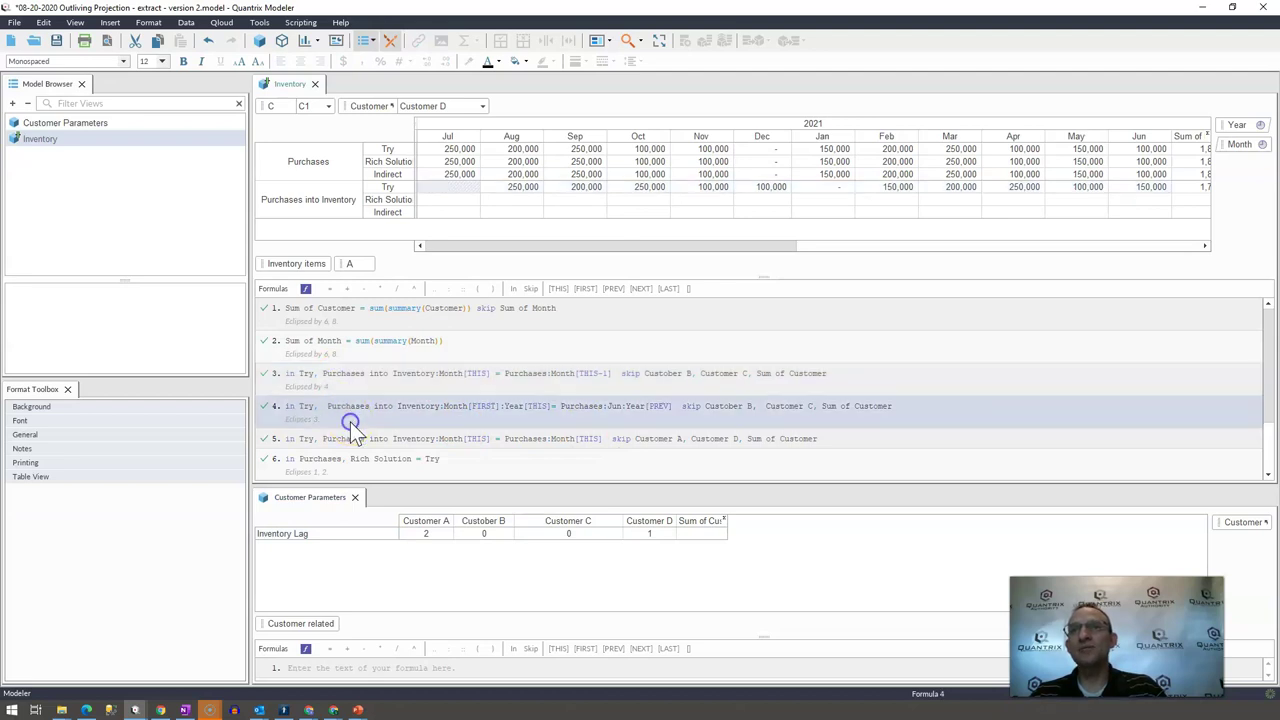
double_click(607, 382)
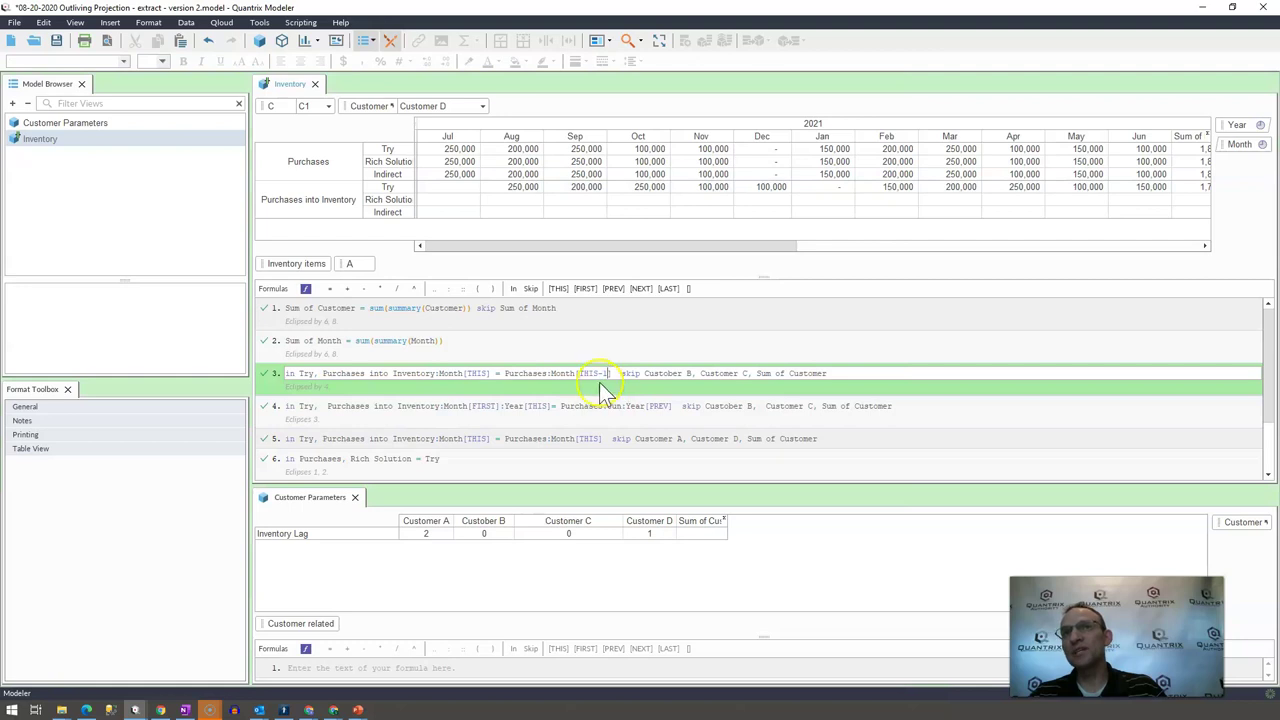
key(shift+Left)
key(BackSpace)
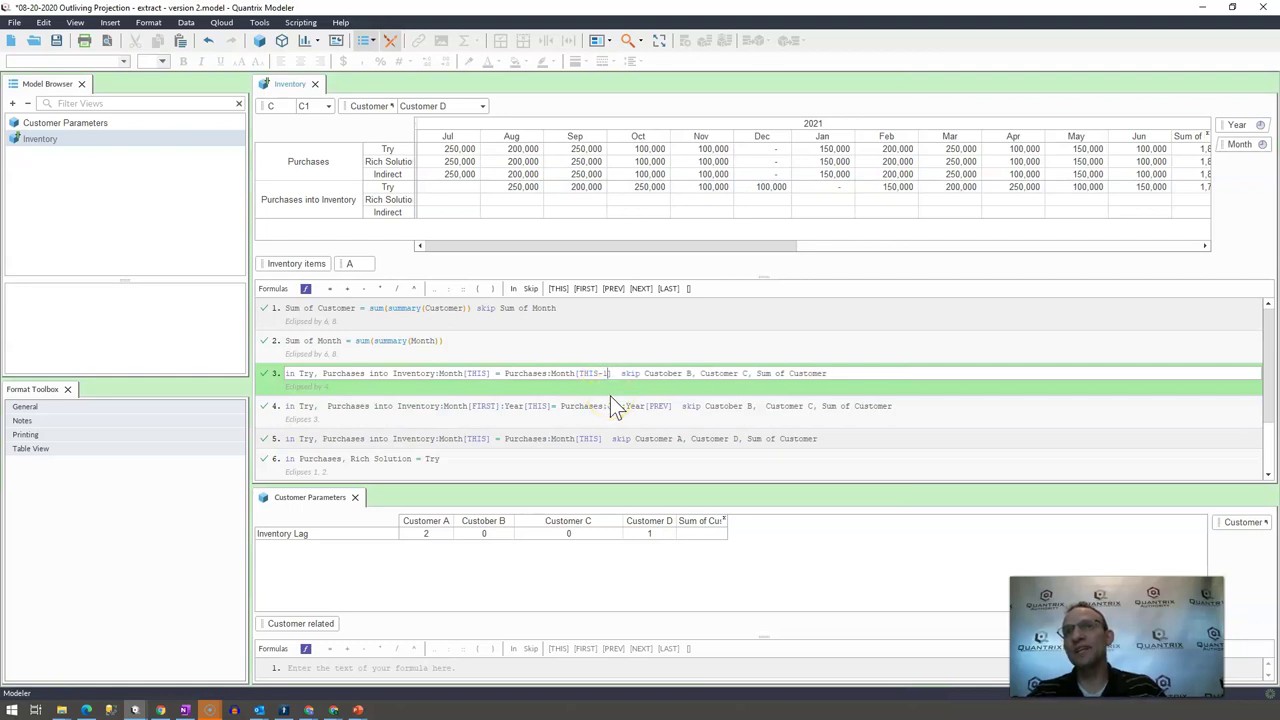
text(1)
key(Return)
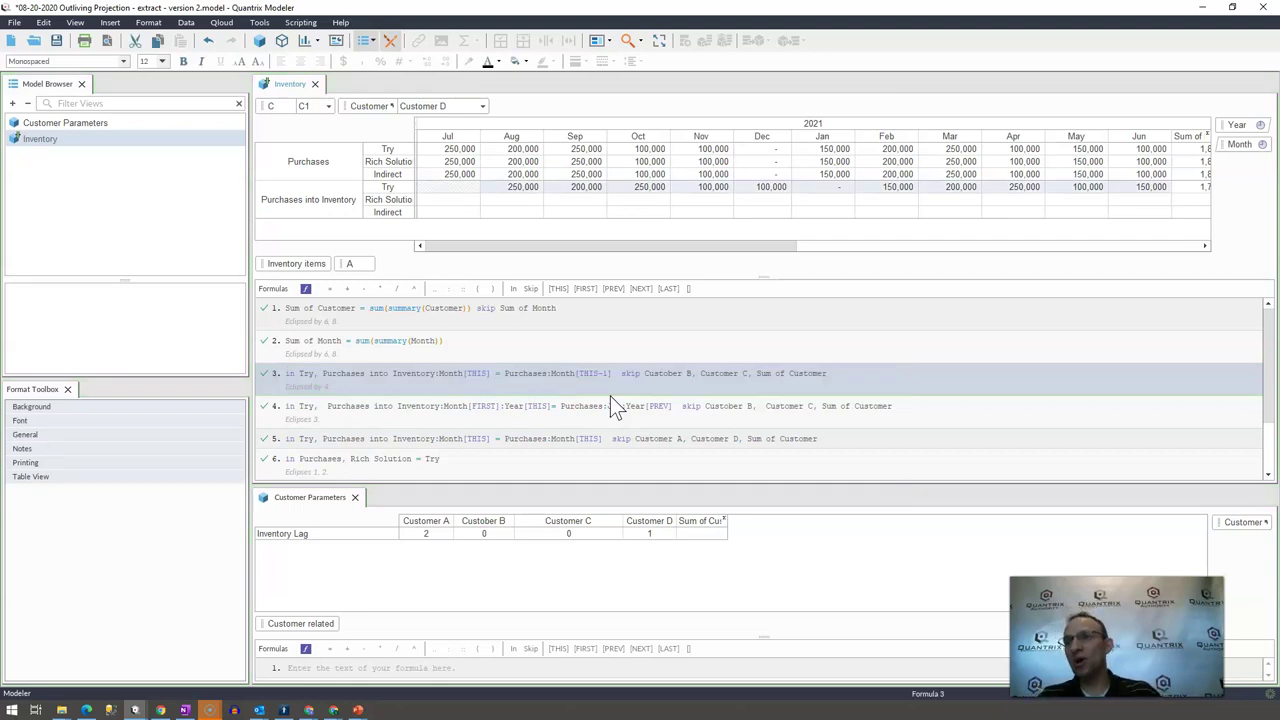
- Create a new matrix beside the Inventory matrix and link Inventory's Year and Month categories to it
click(259, 40)
drag(340, 85, 889, 272)
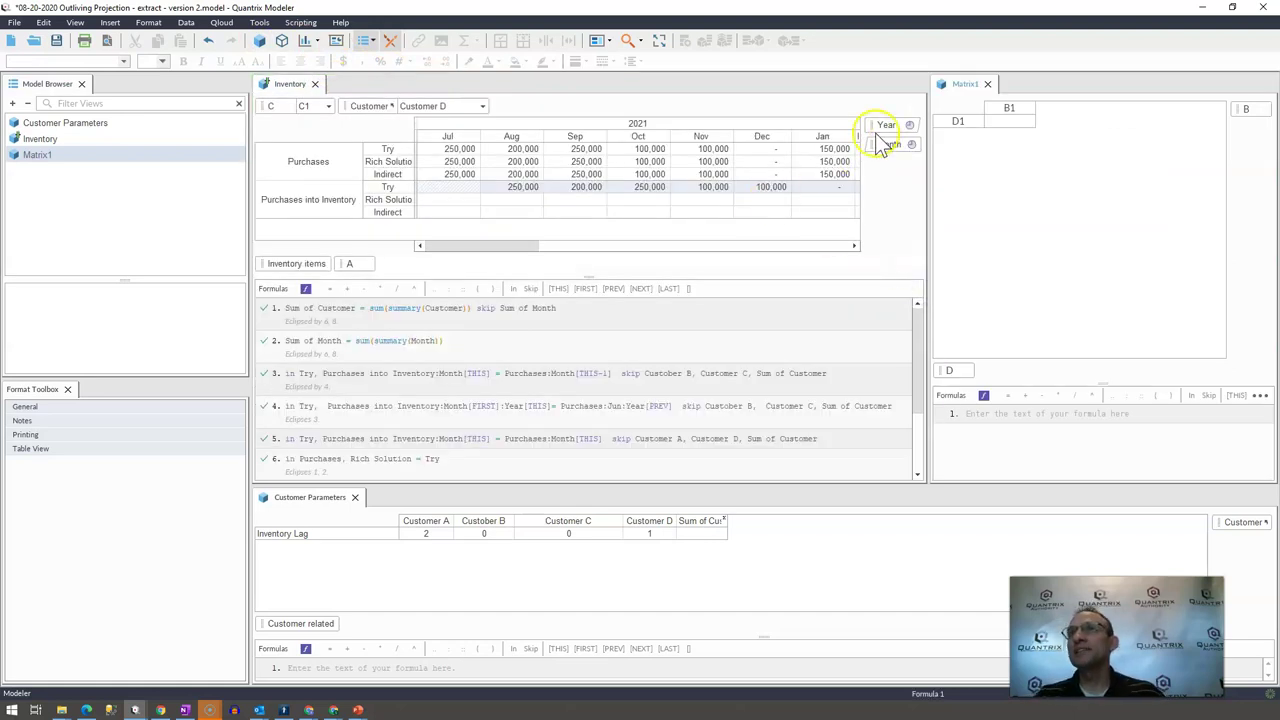
drag(877, 137, 1214, 165)
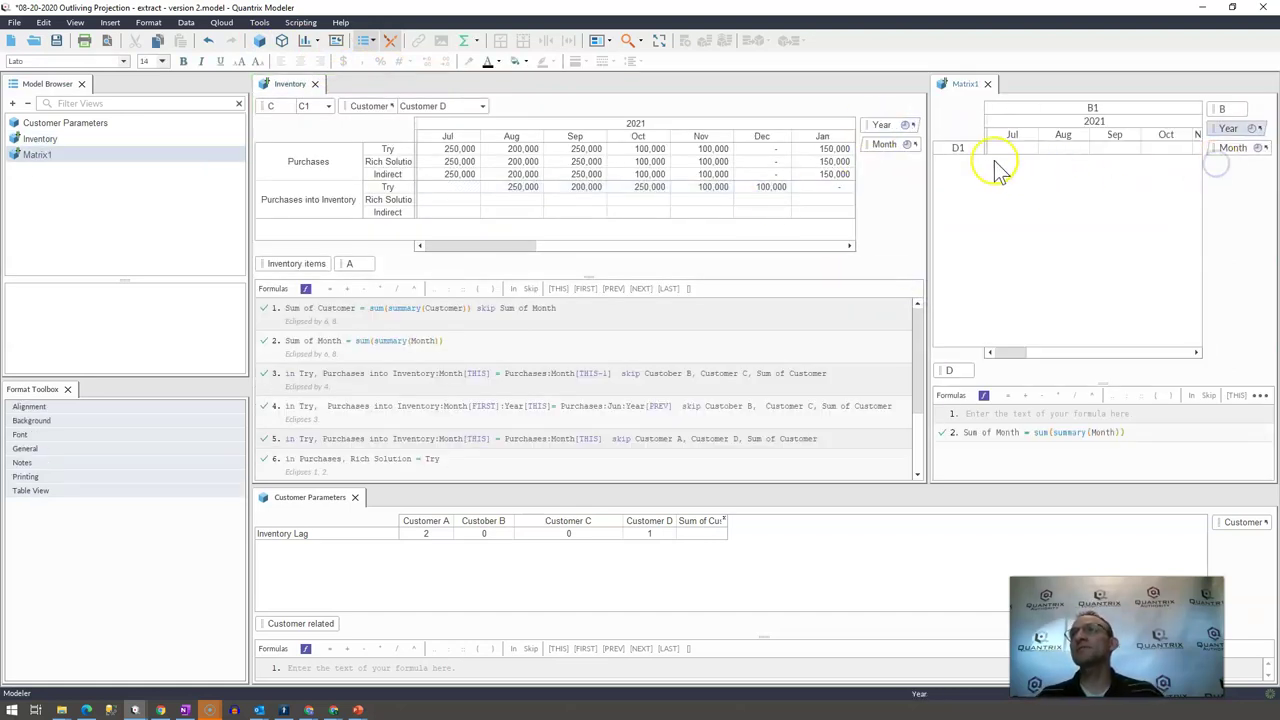
- Delete category B from the new matrix and rename its item D1 as YearMonthIndex
click(1222, 108)
key(Delete)
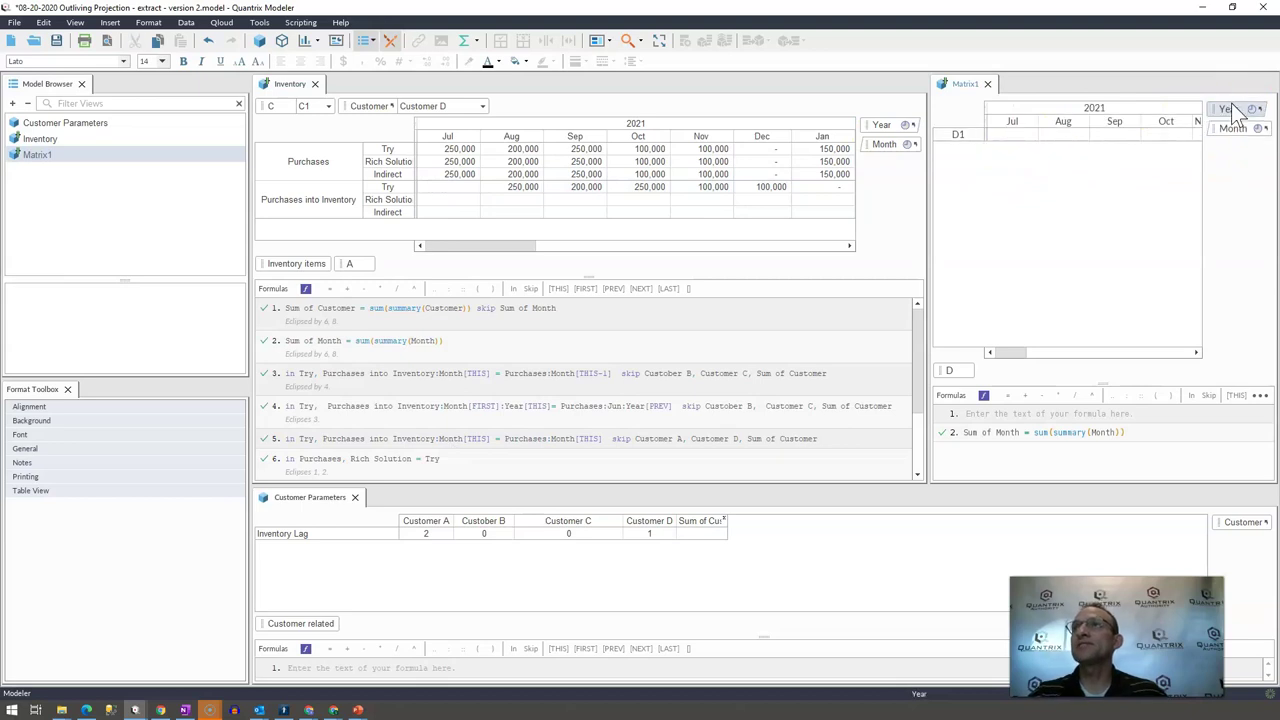
click(972, 135)
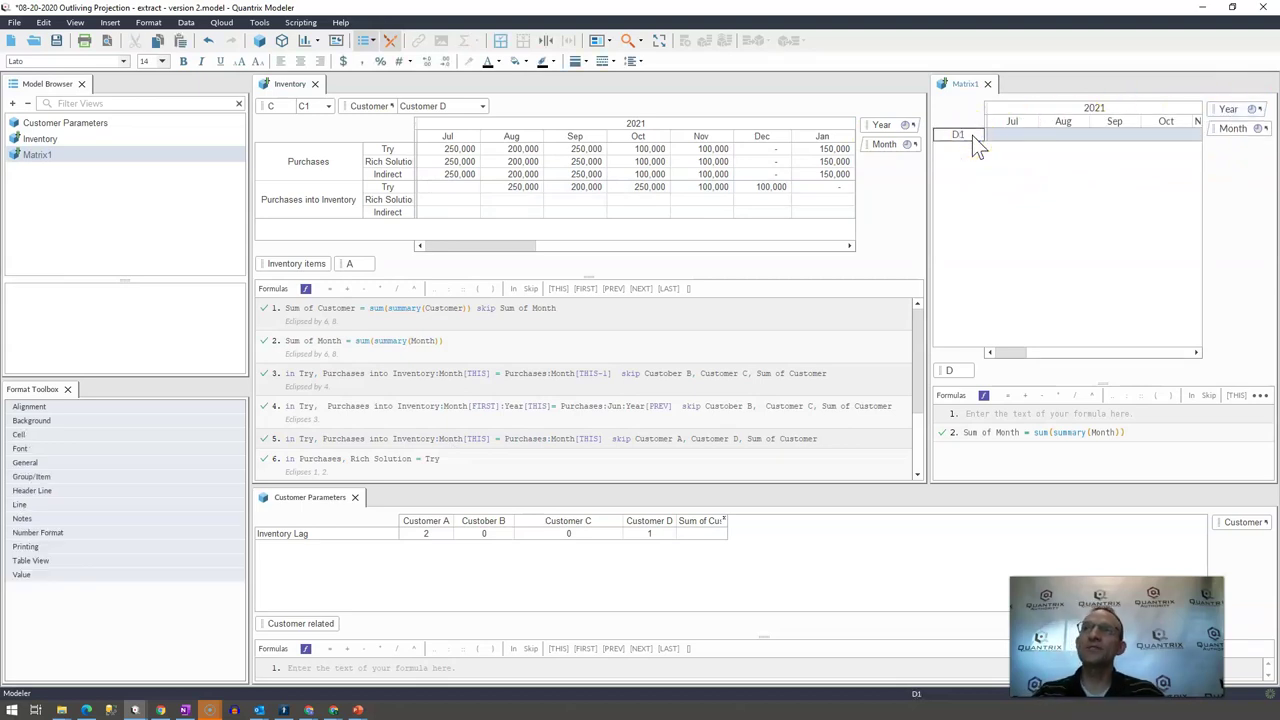
double_click(972, 135)
text(Year)
text(MonthInde)
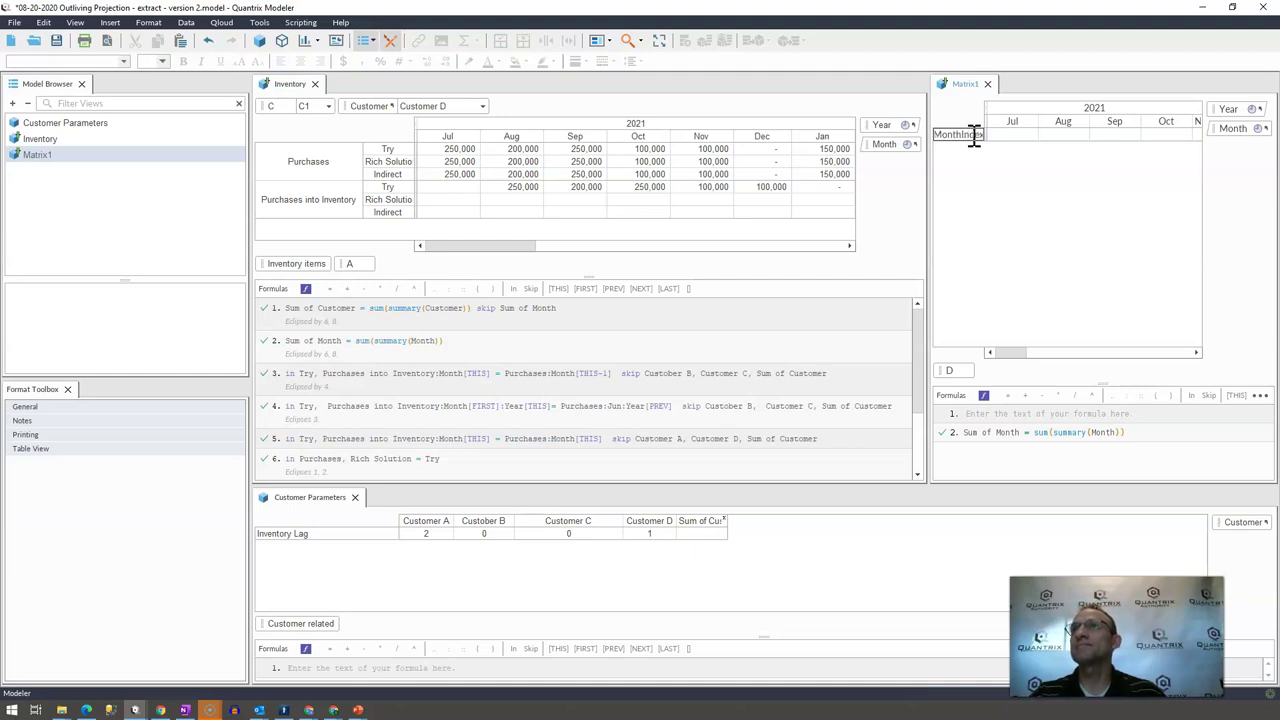
text(x)
key(Return)
- Add the formula YearMonthIndex = #Year:Month to the new matrix and check the index of several 2021 months
text(=)
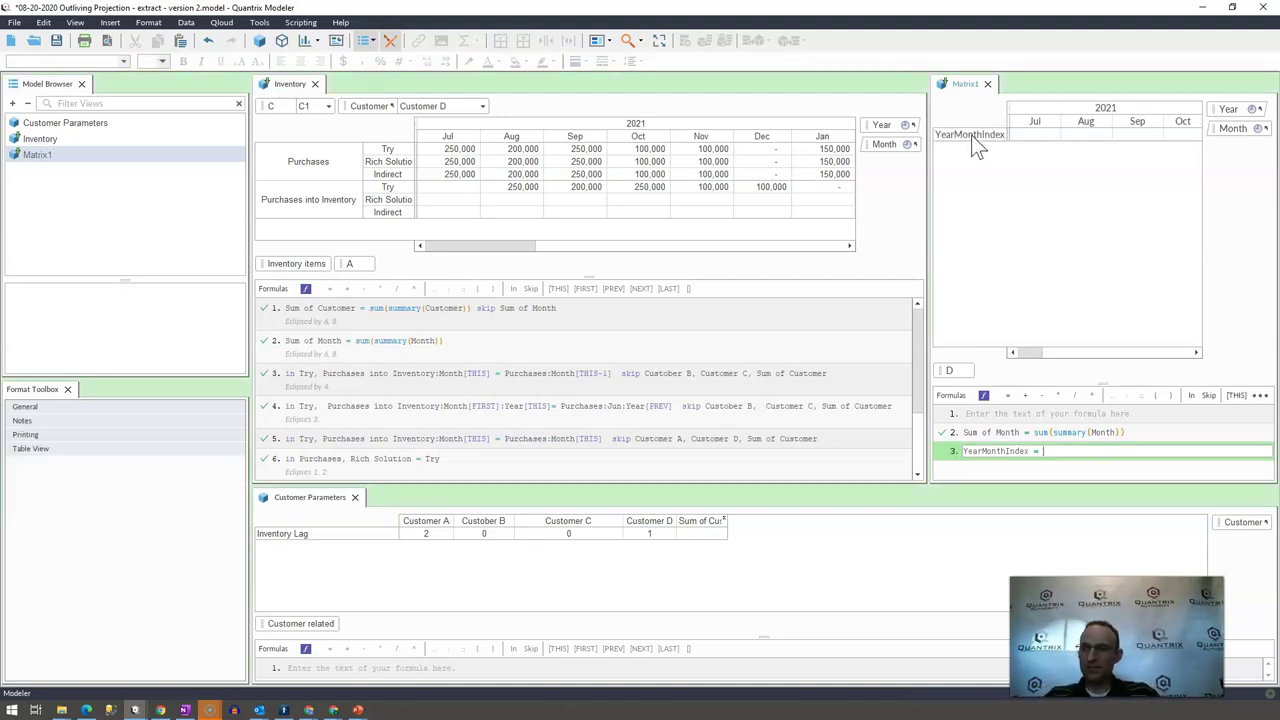
text(#Year:)
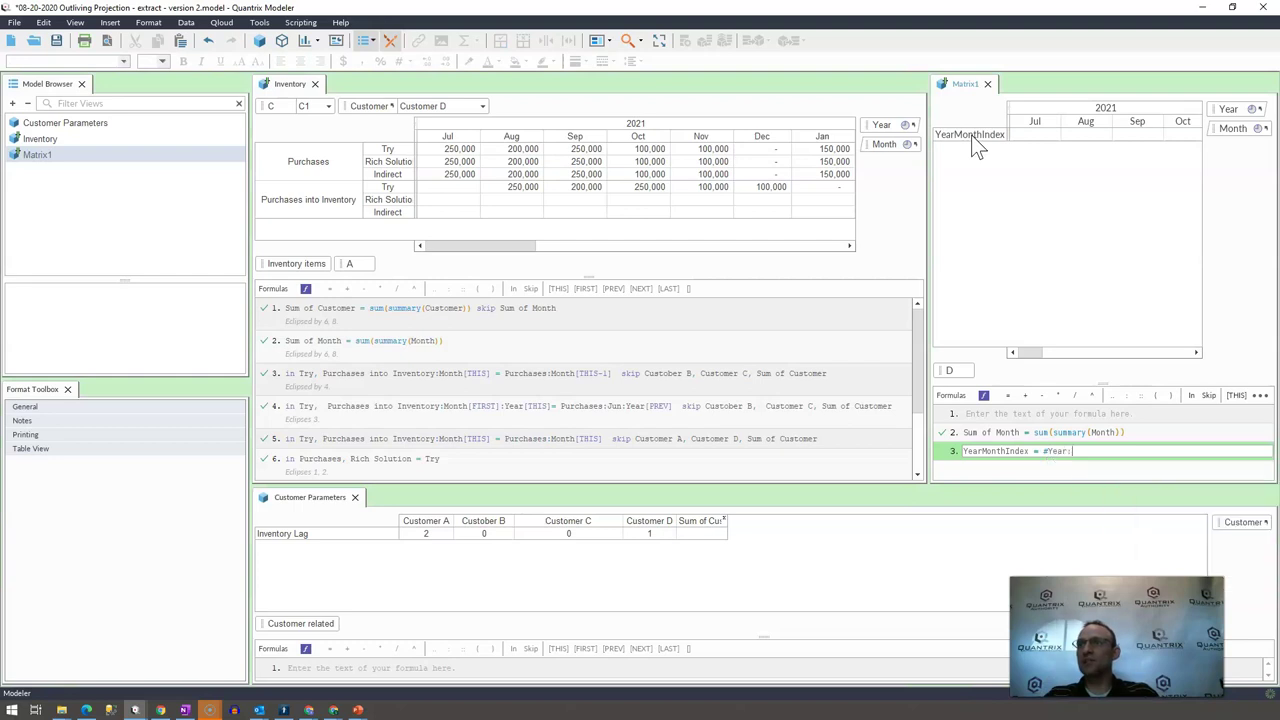
text(month)
key(Return)
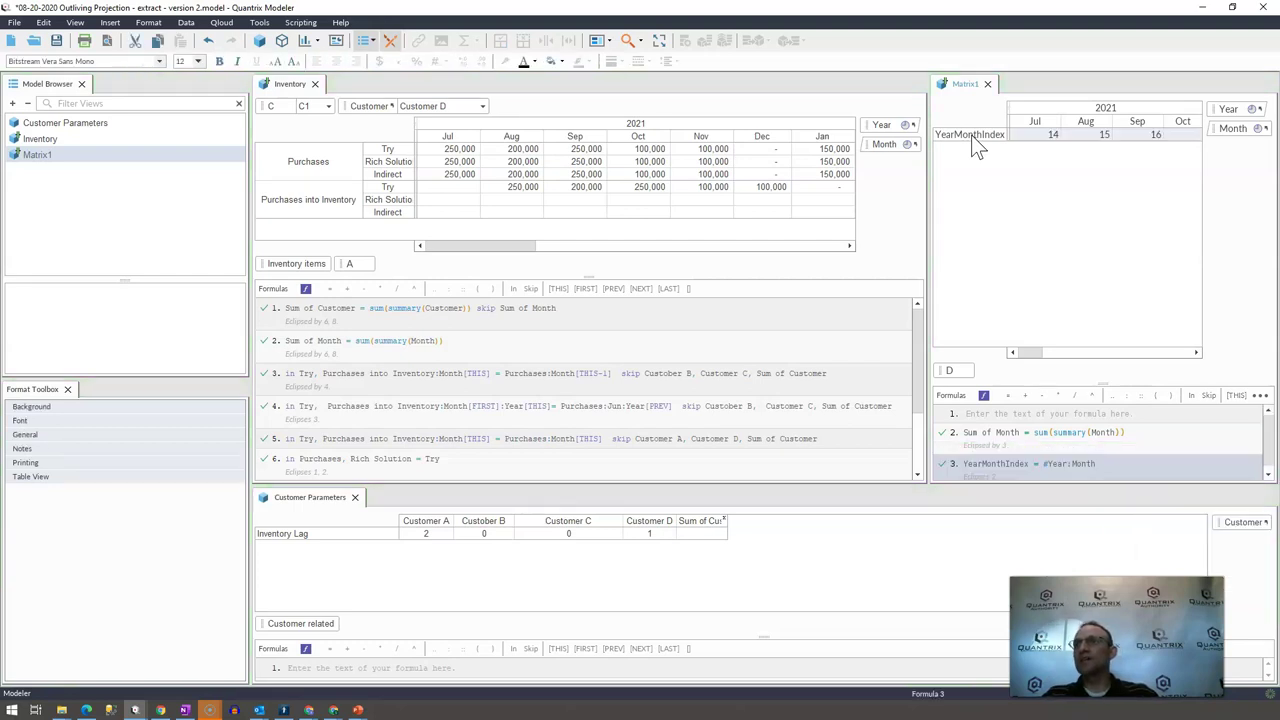
mouse_move(1022, 353)
mouse_down()
mouse_move(1164, 352)
mouse_move(1000, 366)
mouse_up()
click(1047, 138)
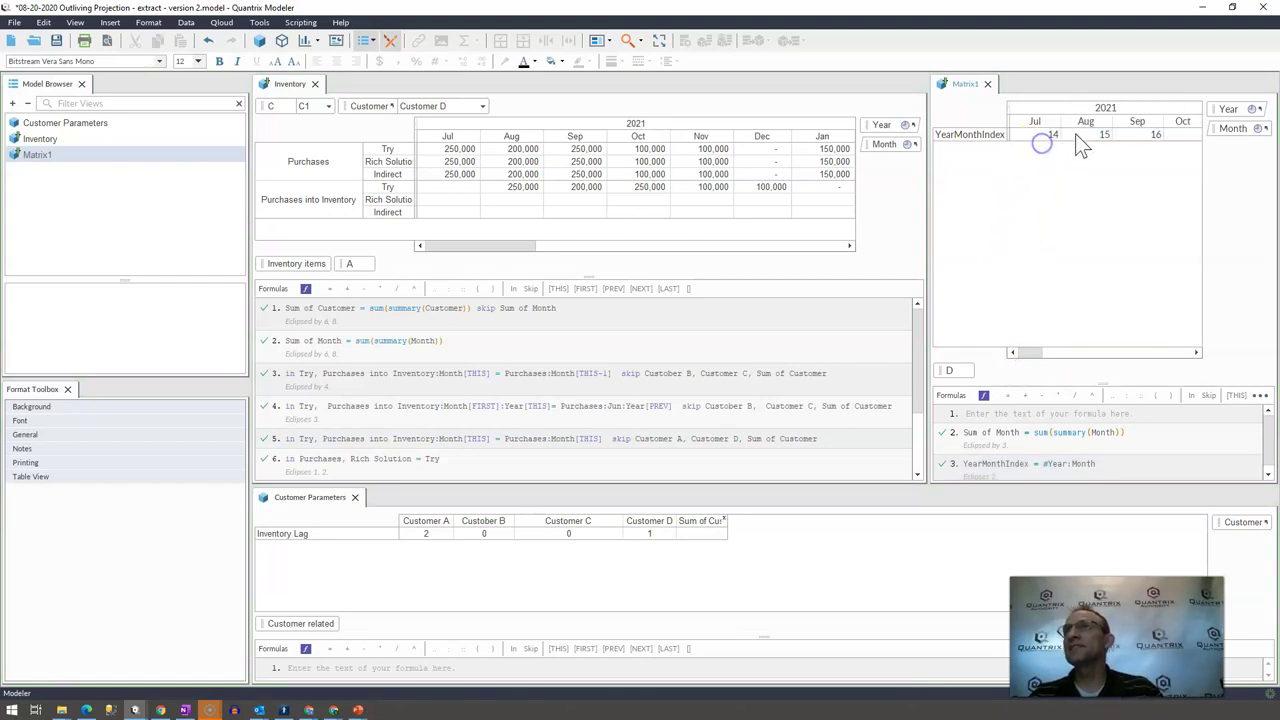
click(1150, 135)
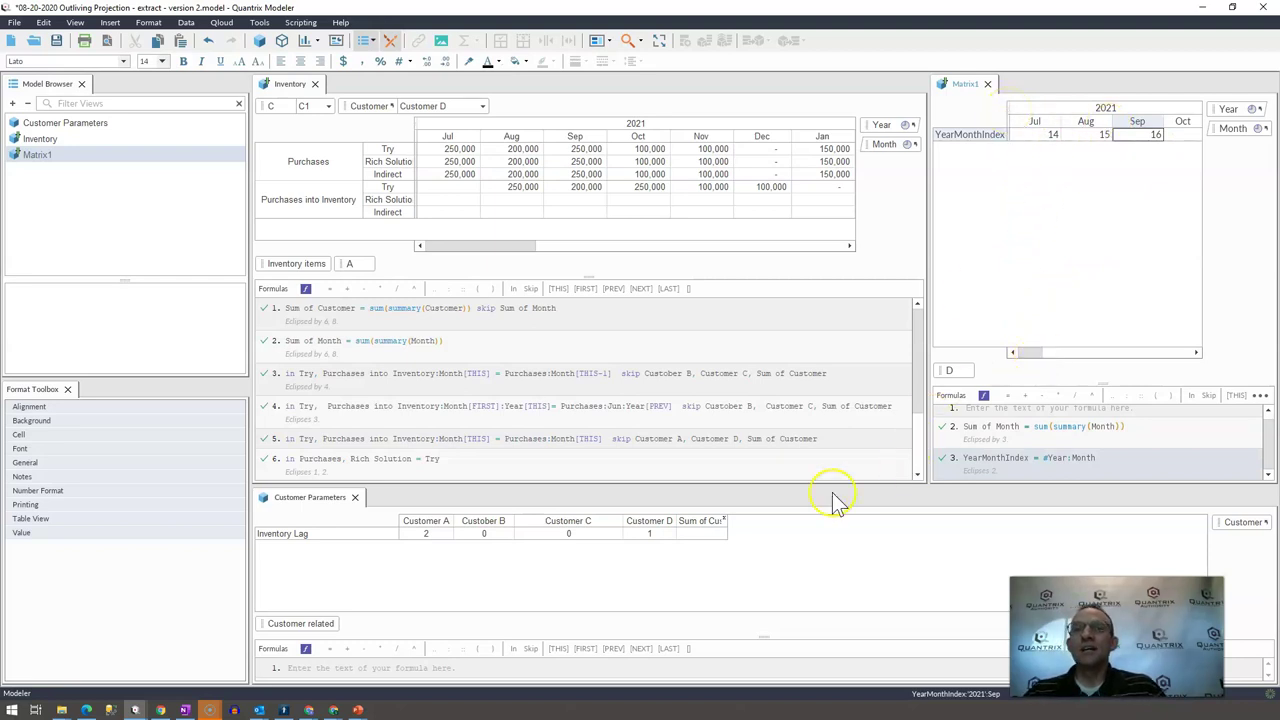
- Insert a new formula below formula 6 in the Inventory matrix, beginning with "In Rich Solution, Purchases into Inventory"
click(421, 458)
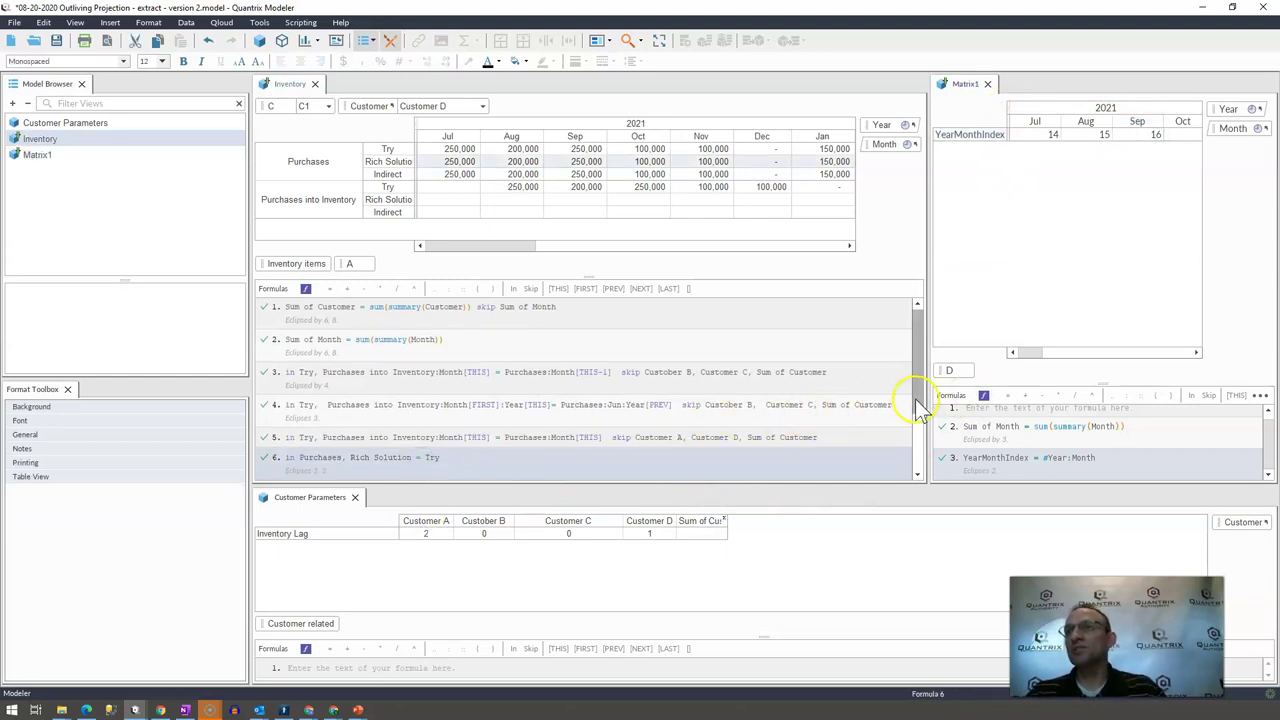
drag(920, 401, 937, 430)
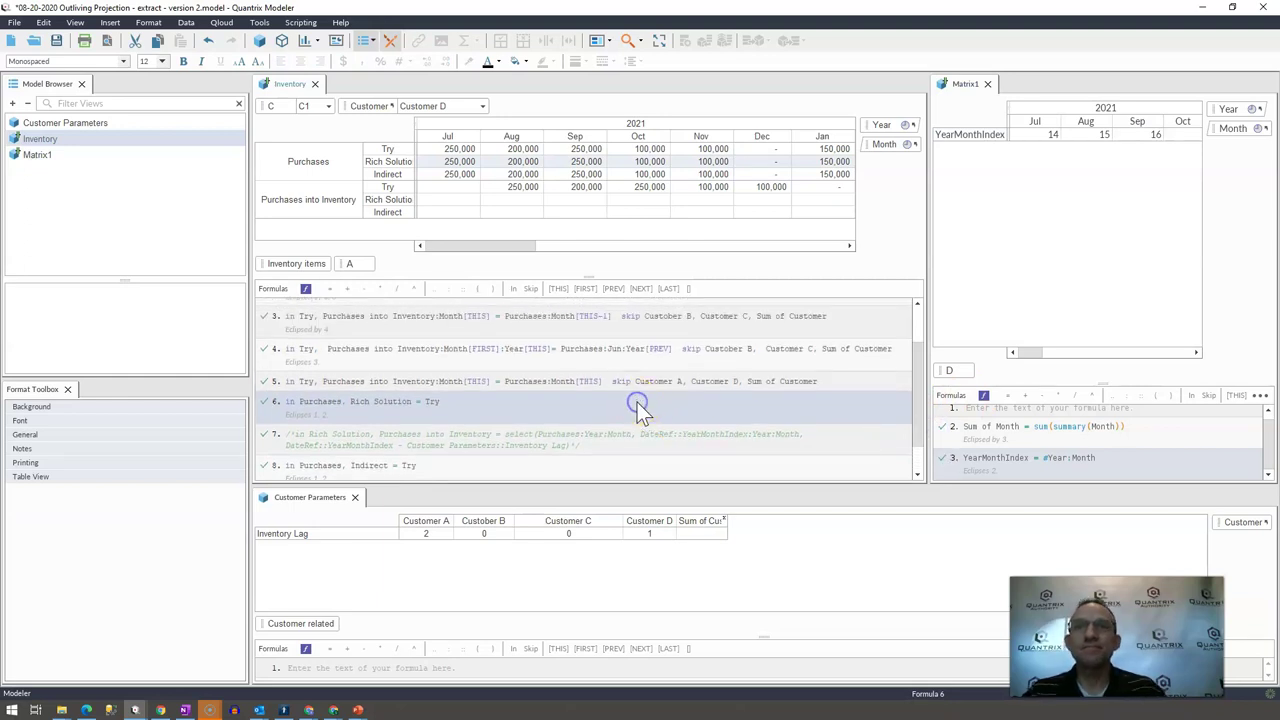
key(Return)
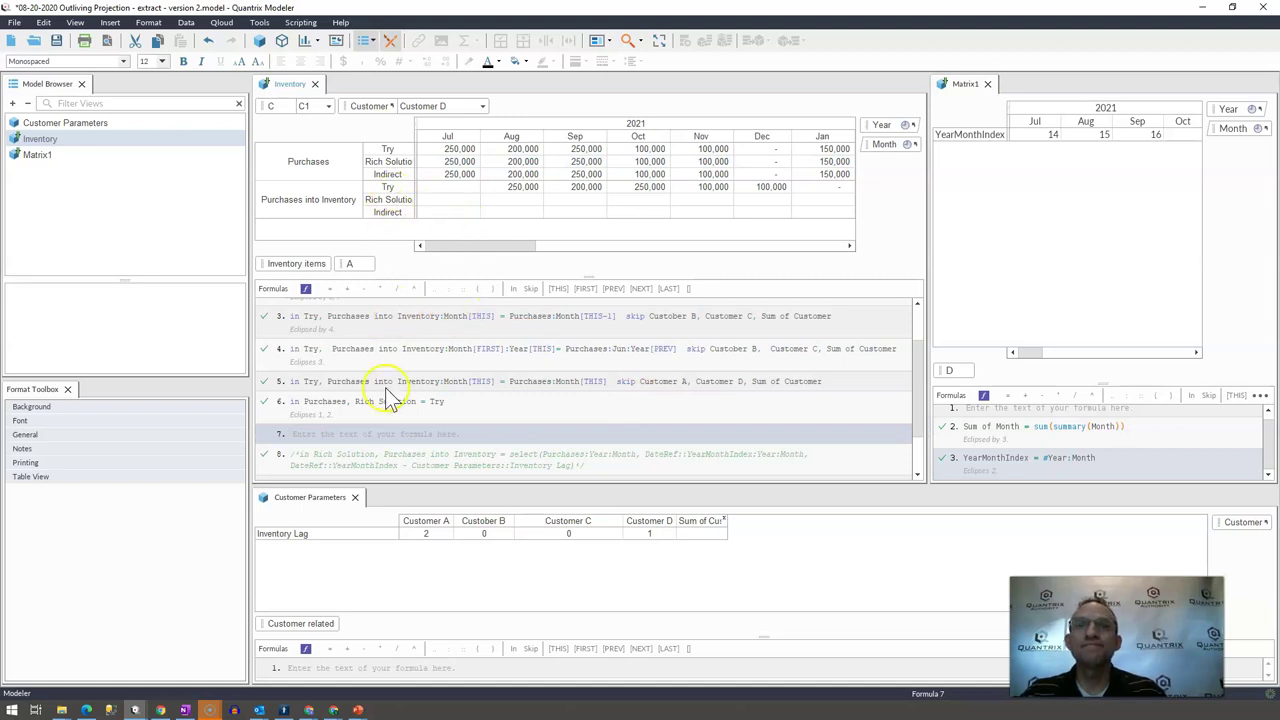
click(377, 434)
text(In Rich Solution, )
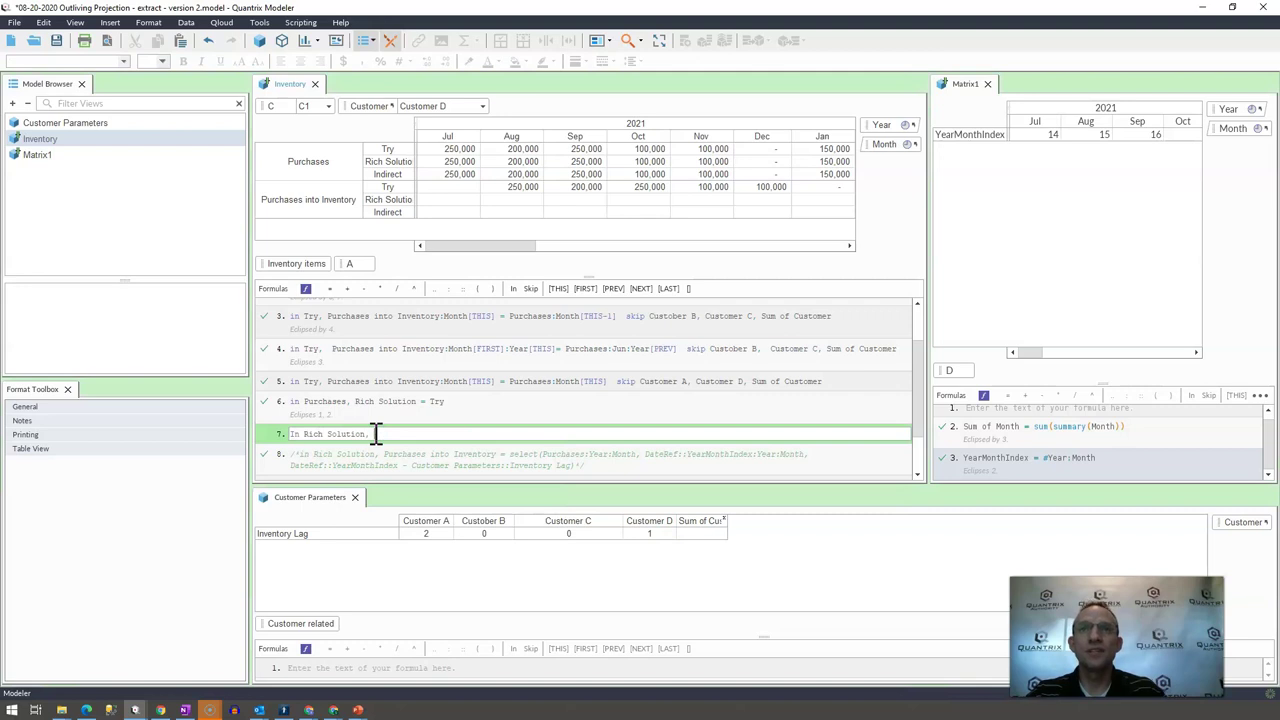
text(Pur)
key(Down)
key(Return)
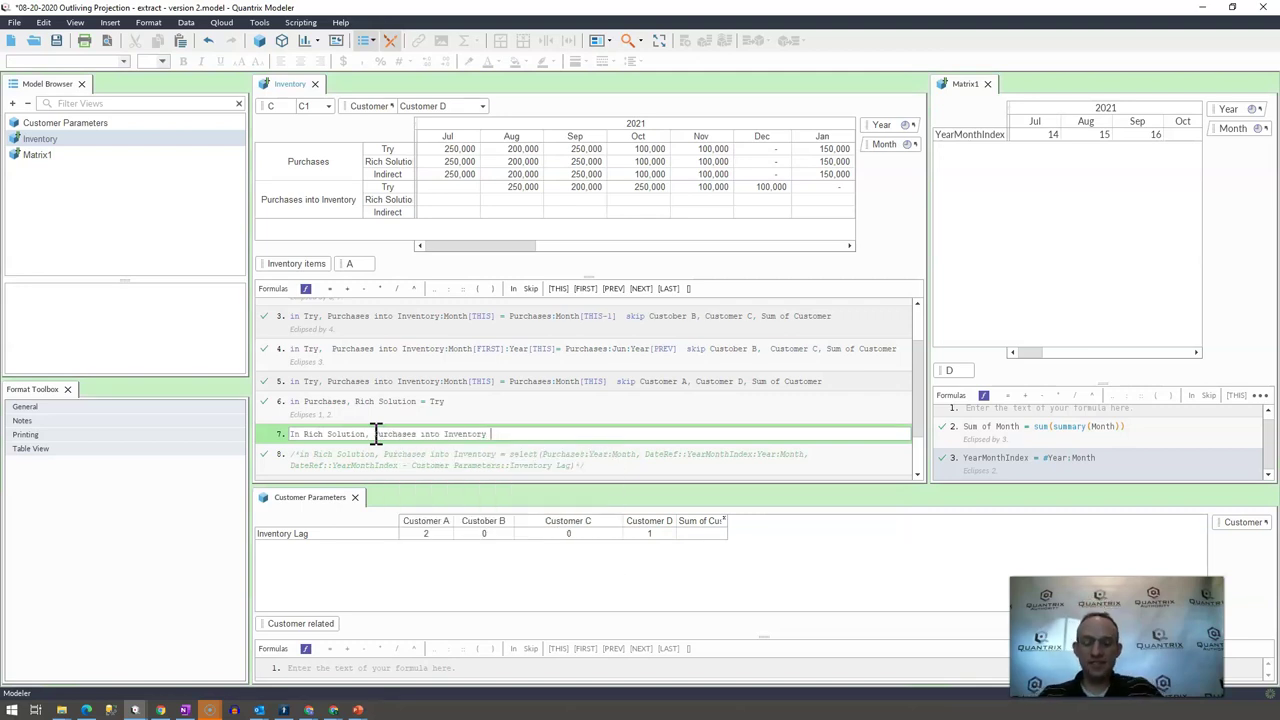
- Complete formula 7 with = select(Purchases:Year:Month, Matrix1::YearMonthIndex, Matrix1::YearMonthIndex - Customer Parameters::Inventory Lag)
text(= select()
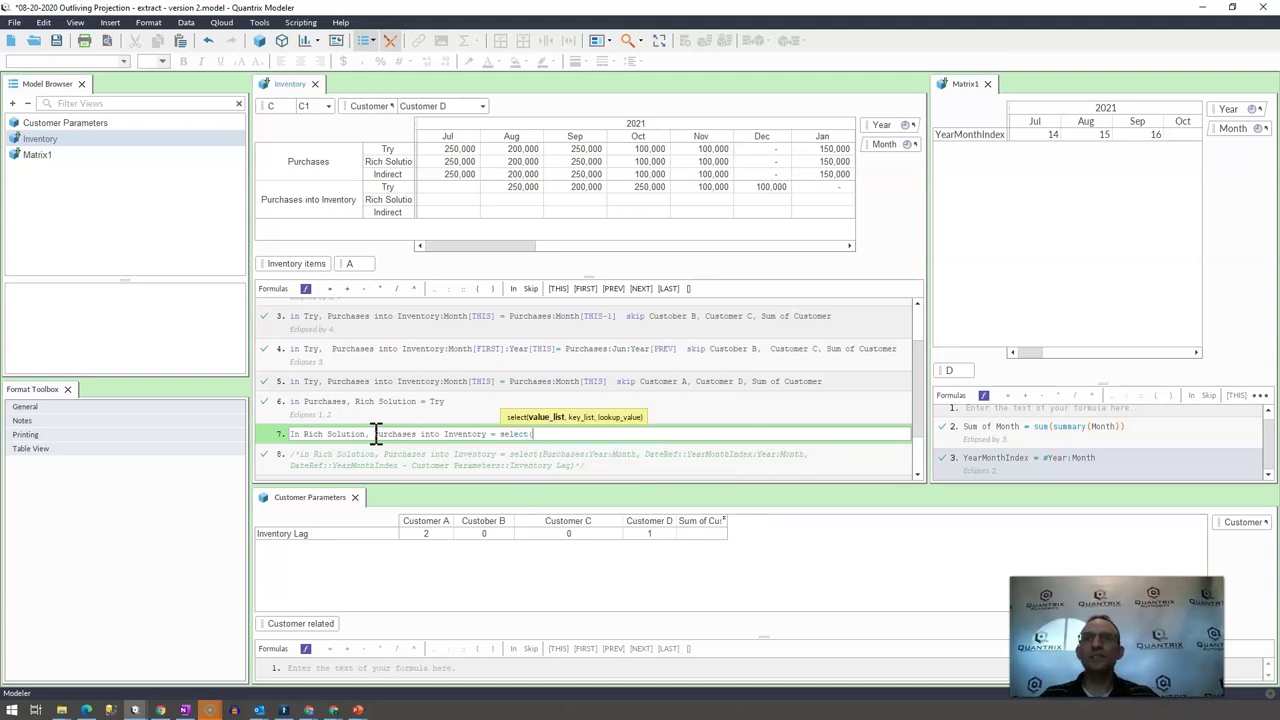
click(332, 170)
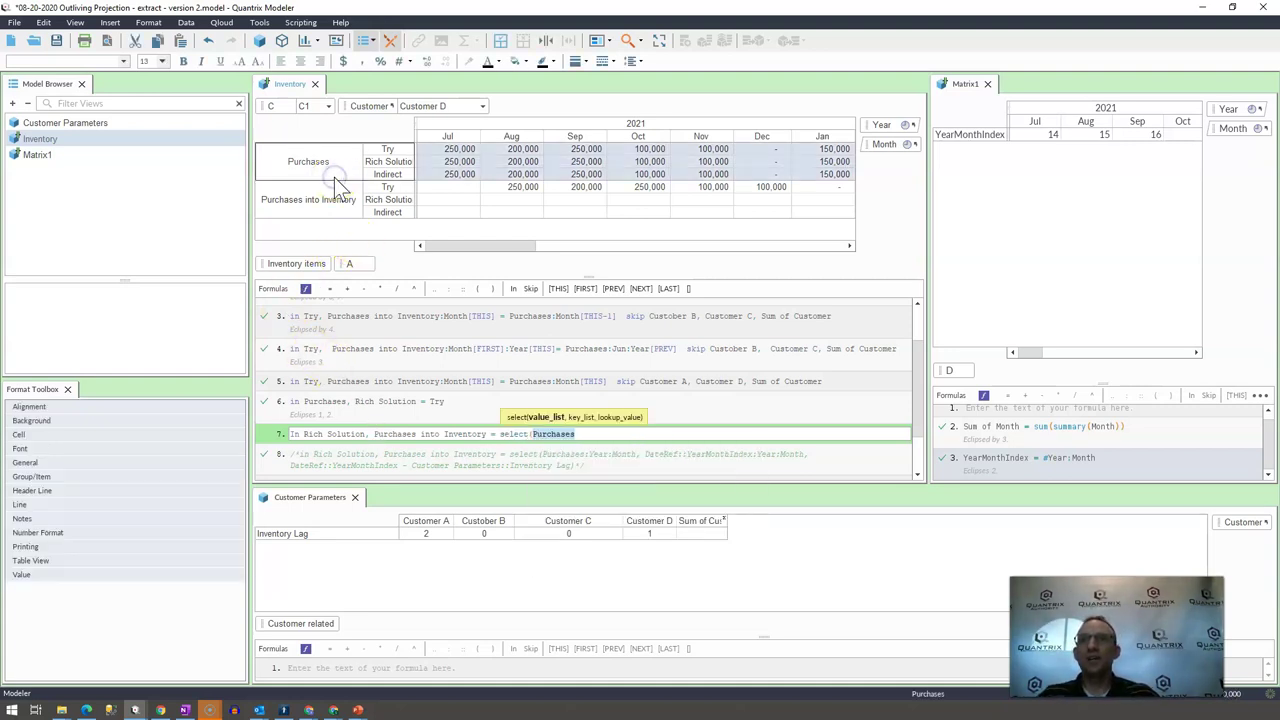
text(:)
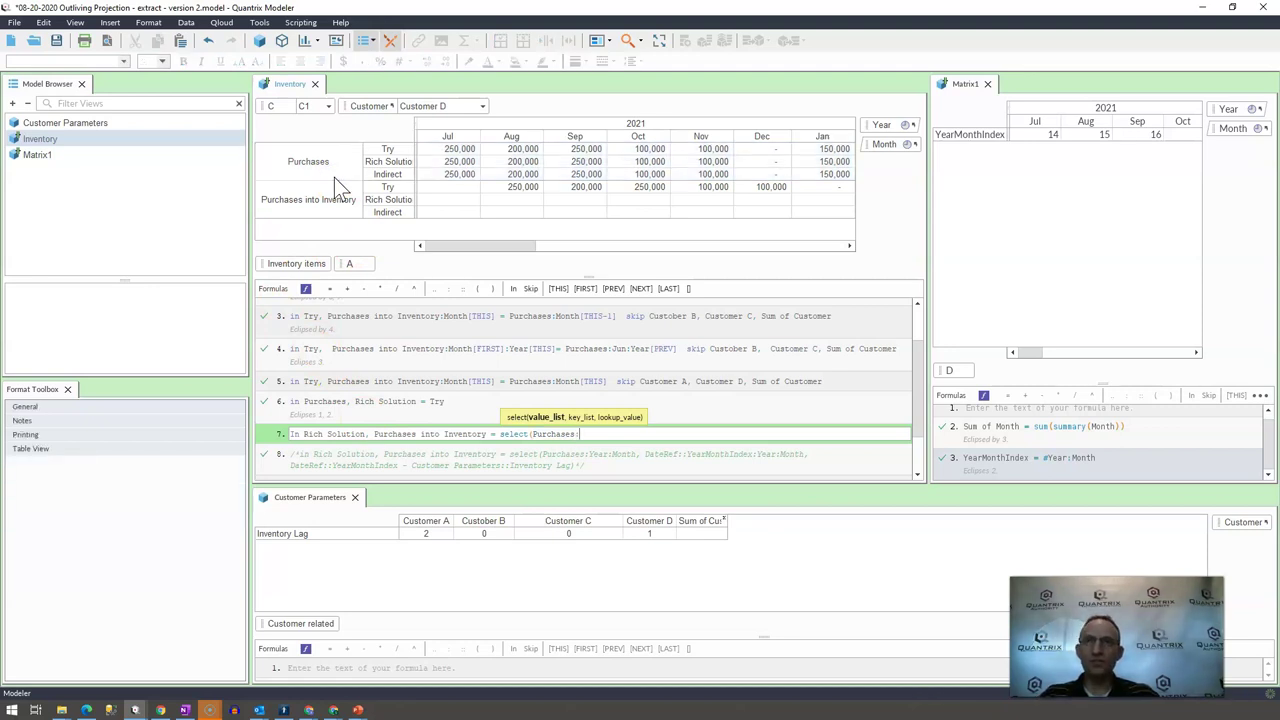
text(year:month,)
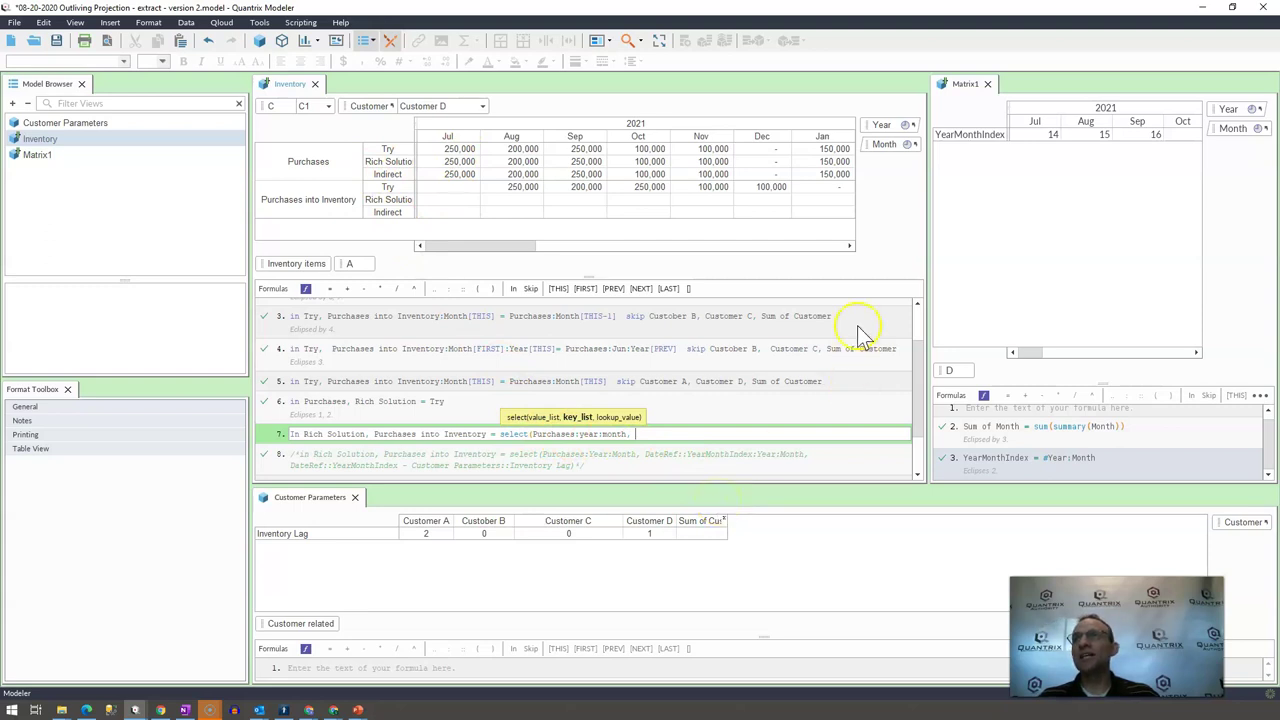
click(970, 135)
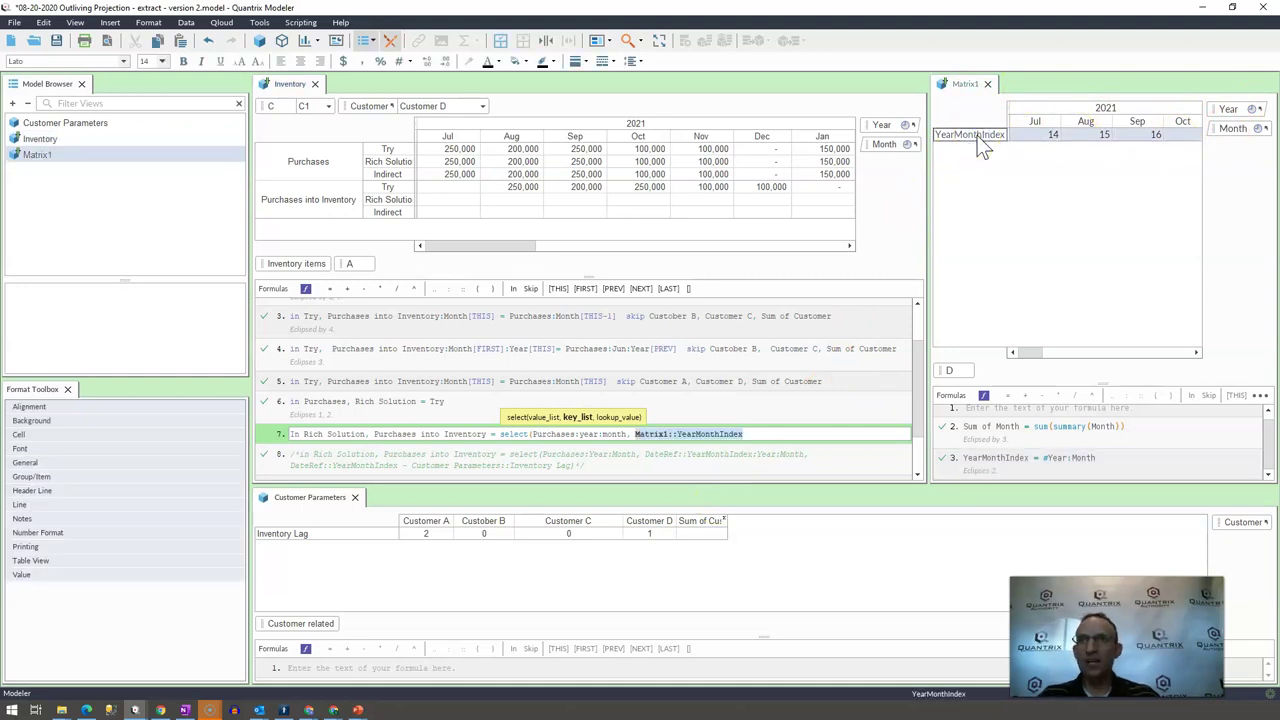
text(,)
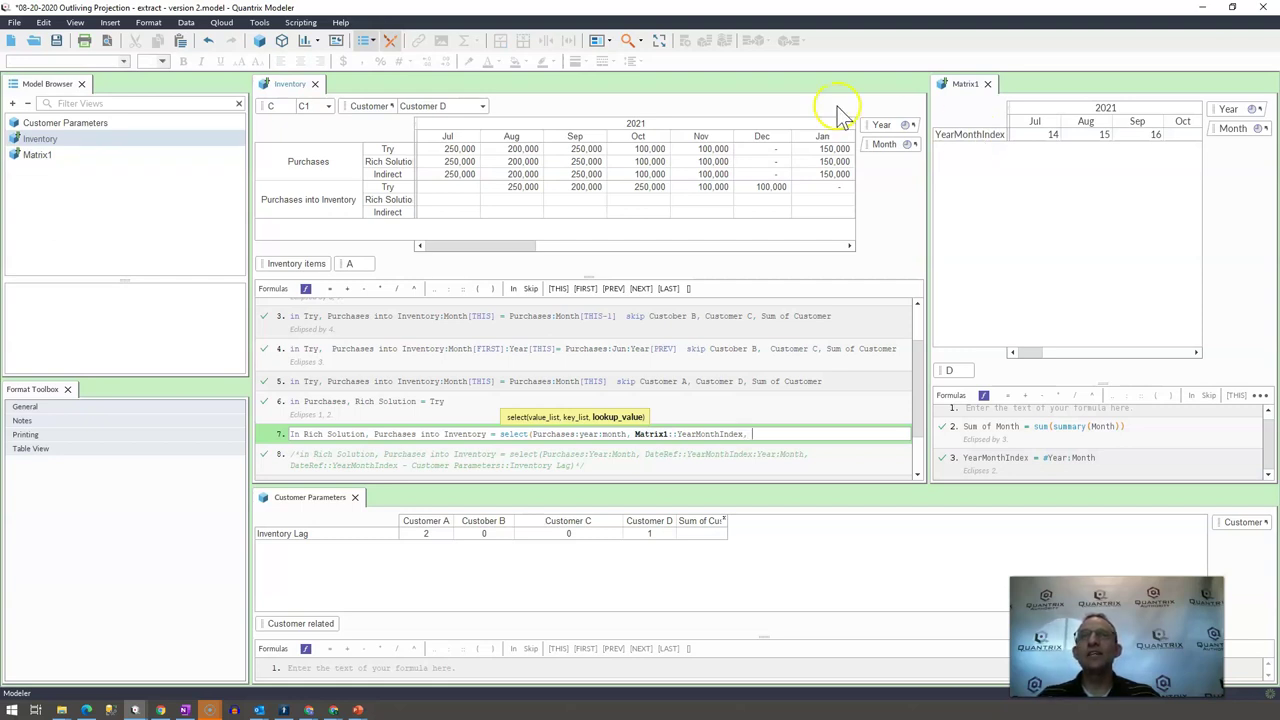
click(995, 137)
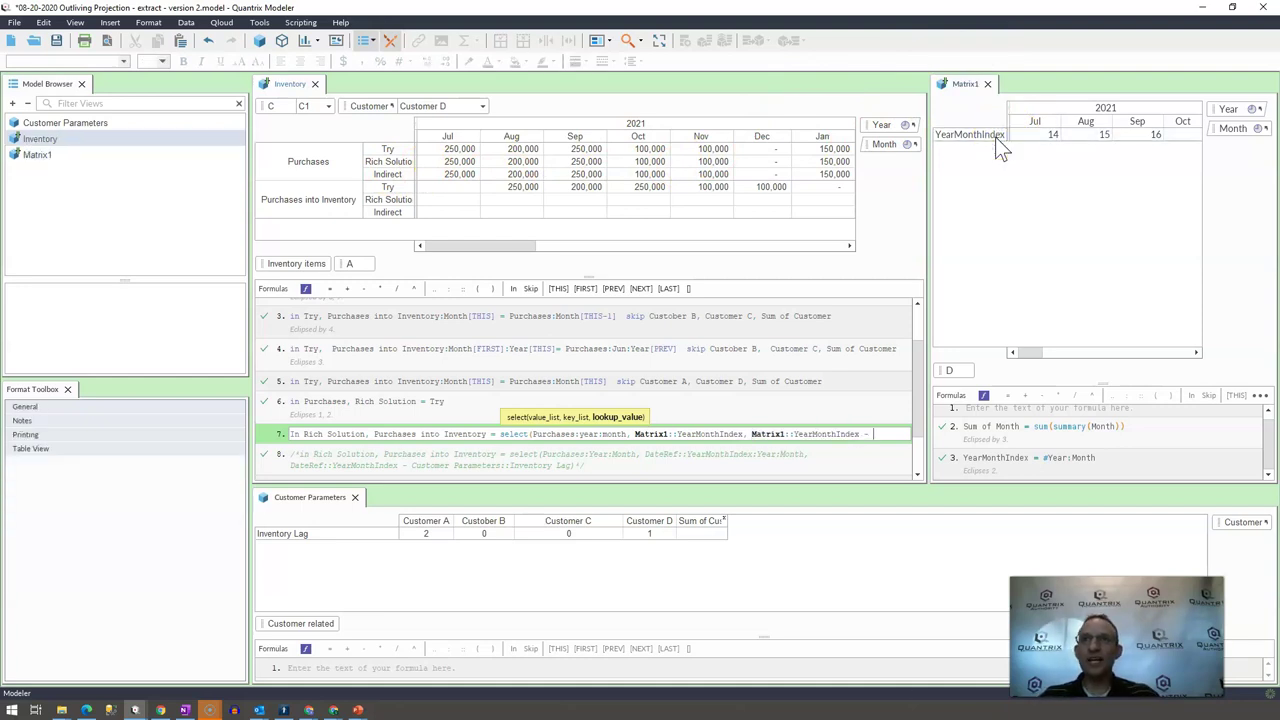
click(320, 535)
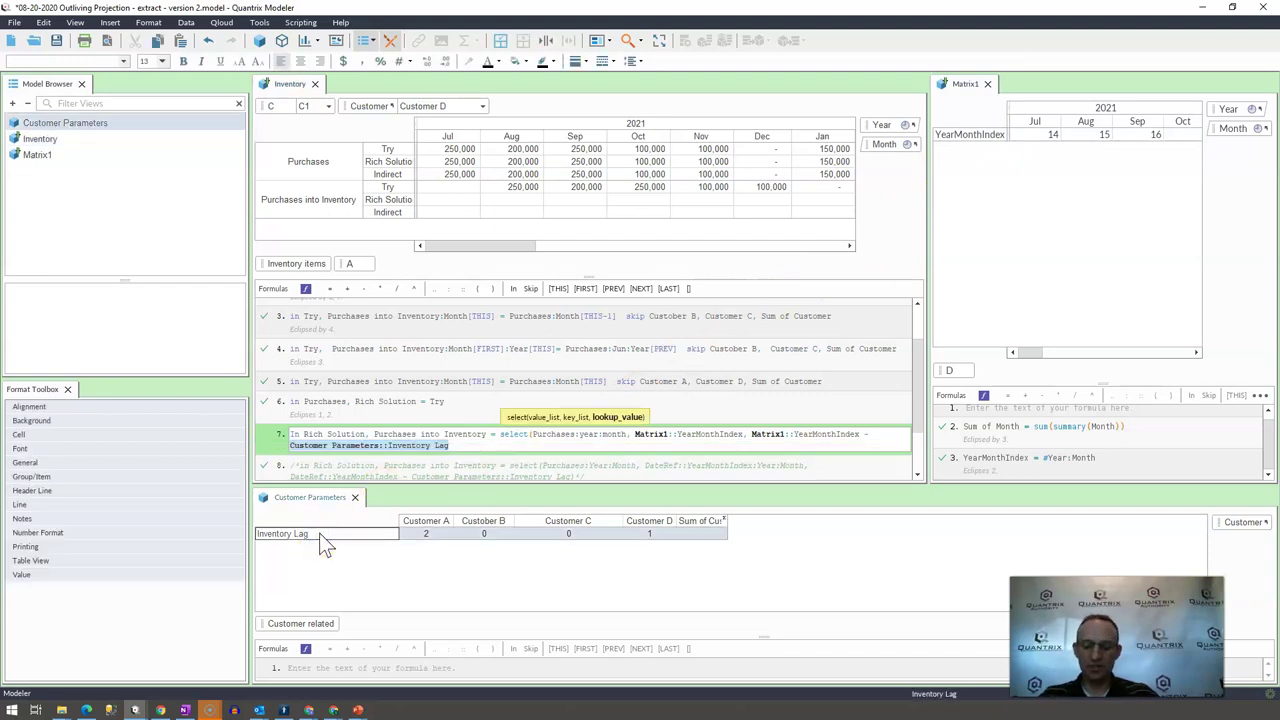
text())
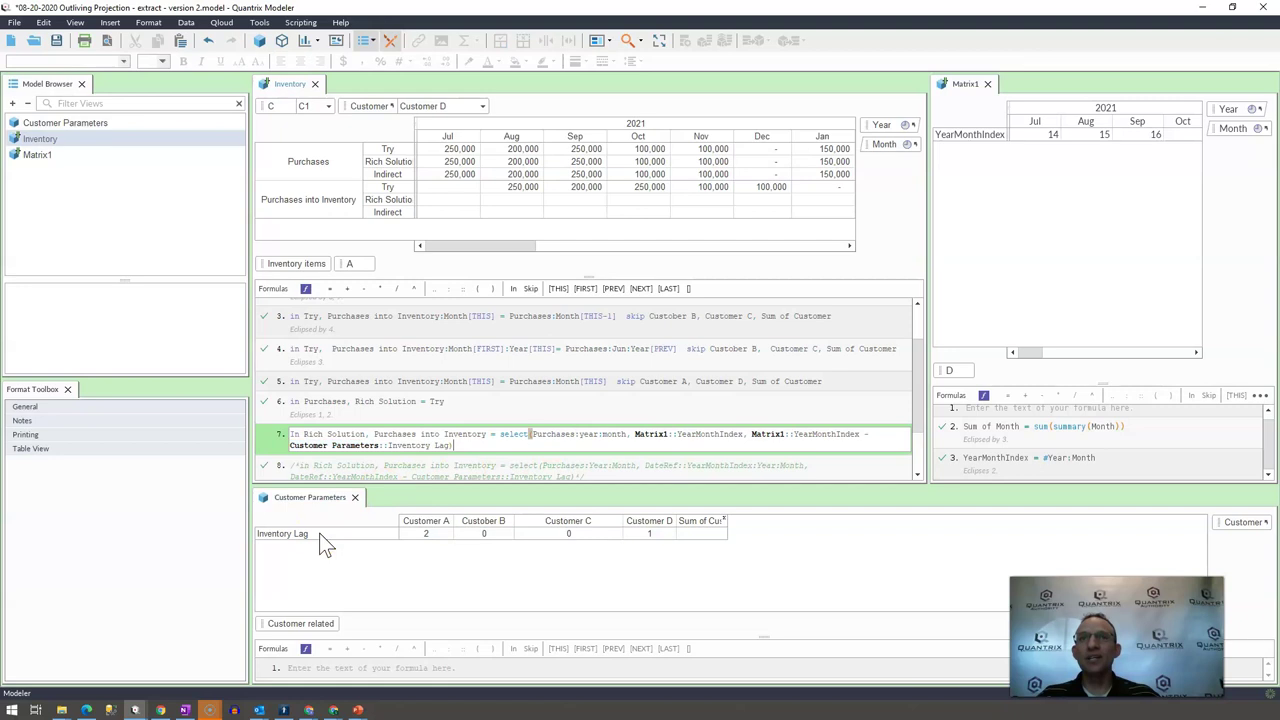
key(Return)
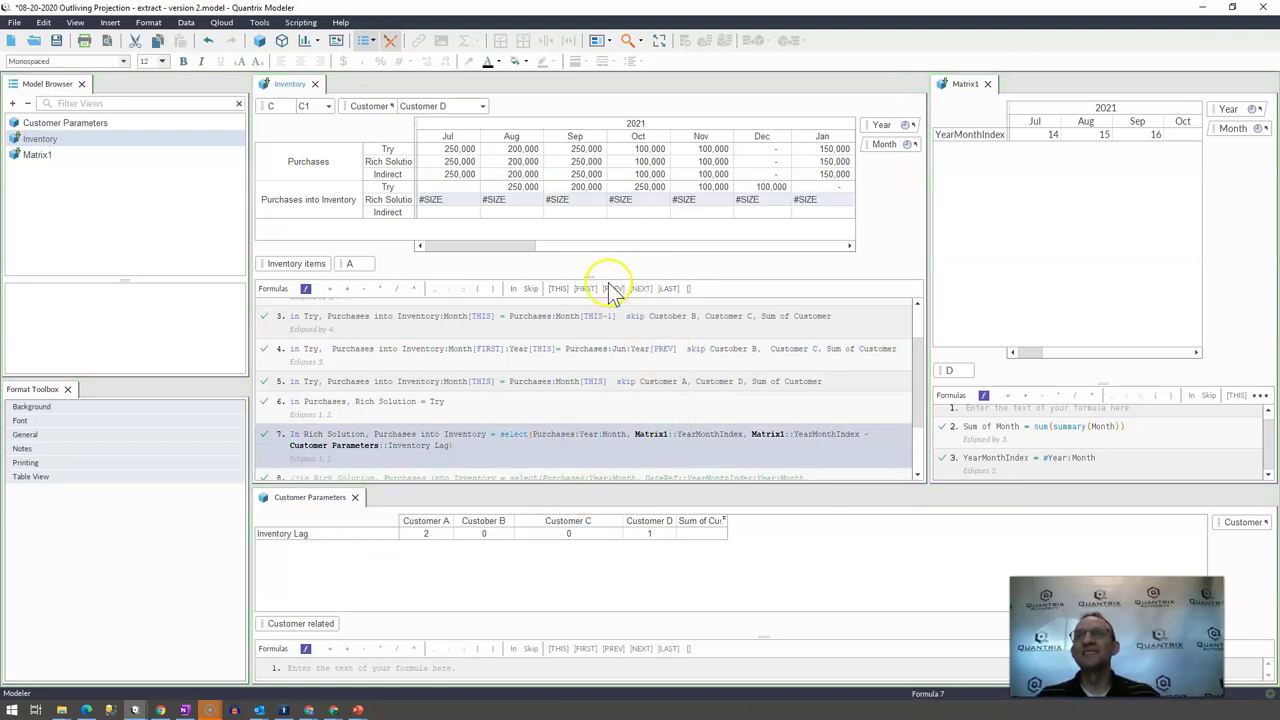
- Inspect the dependencies of Customer D's August 2021 Rich Solution Purchases into Inventory cell and dock the Dependency Inspector beside the Model Browser
drag(916, 385, 920, 402)
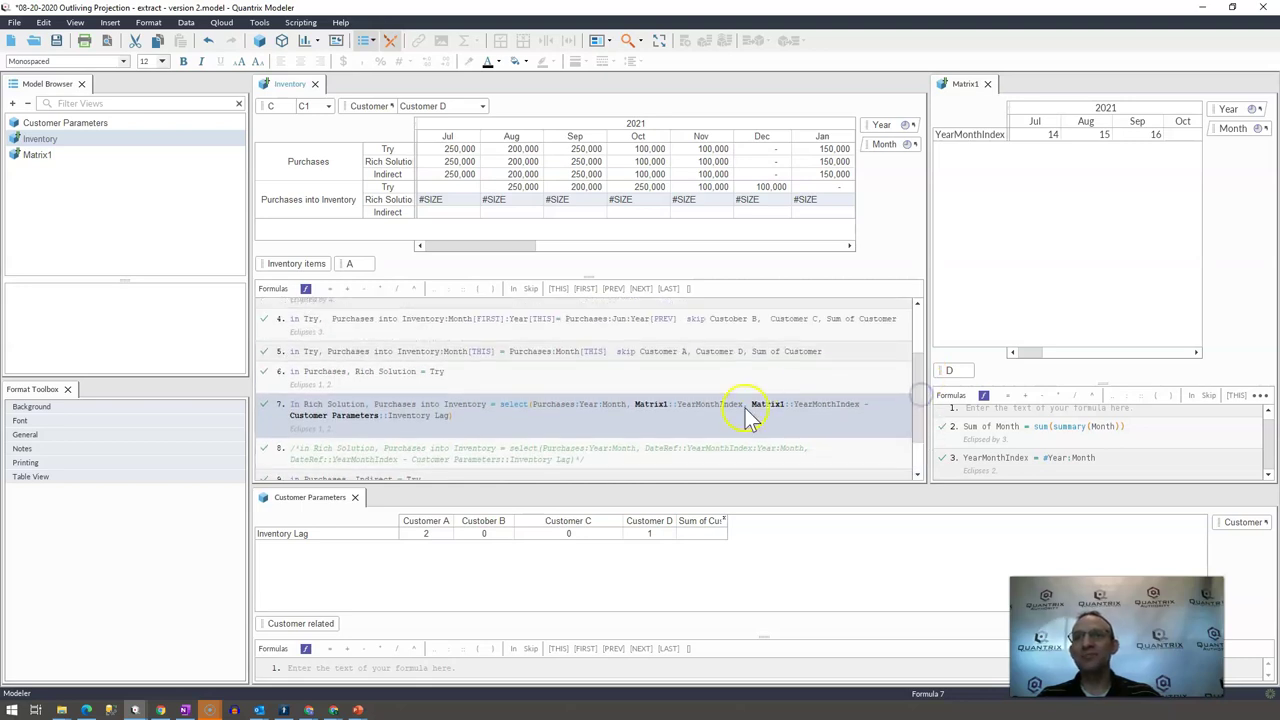
click(510, 199)
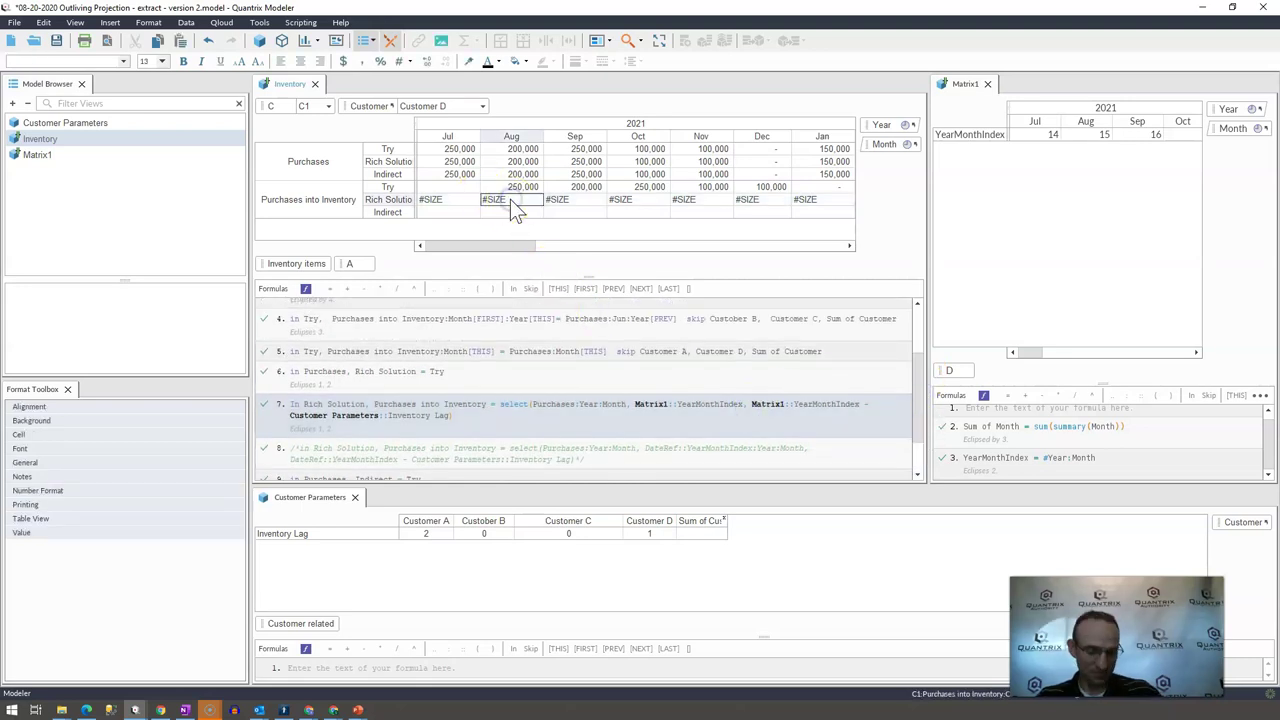
key(ctrl+shift+d)
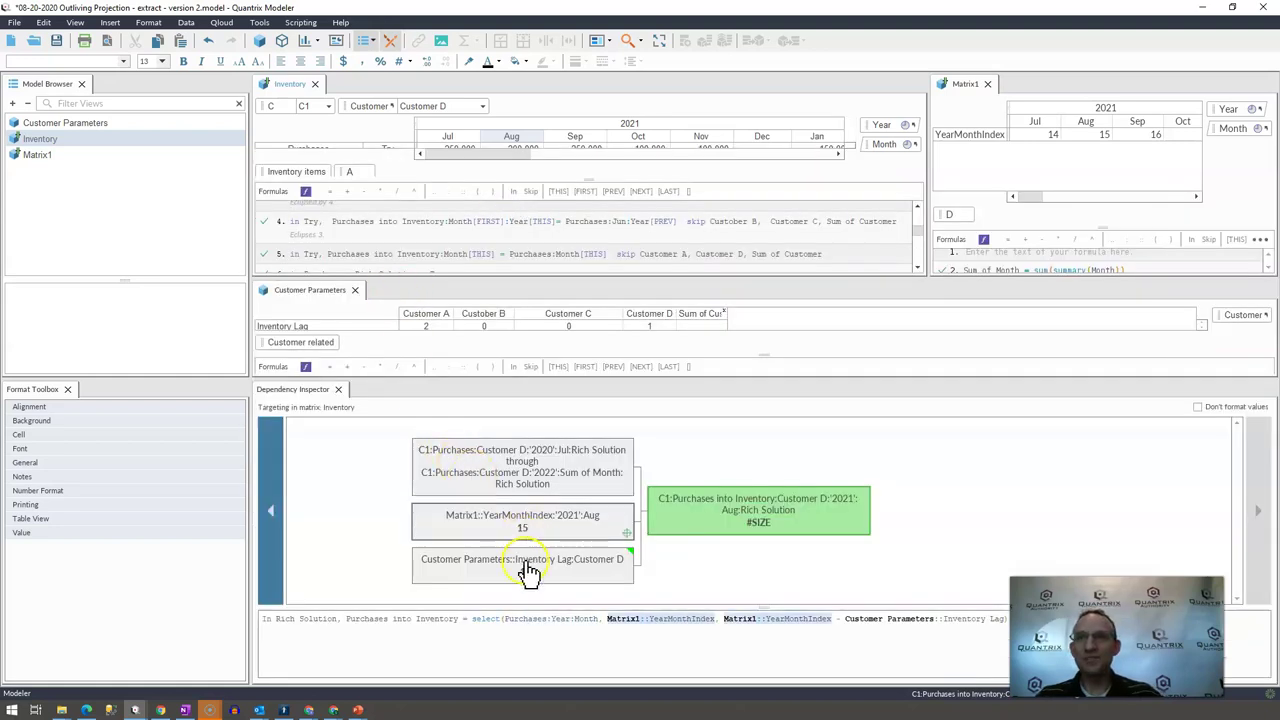
mouse_move(554, 632)
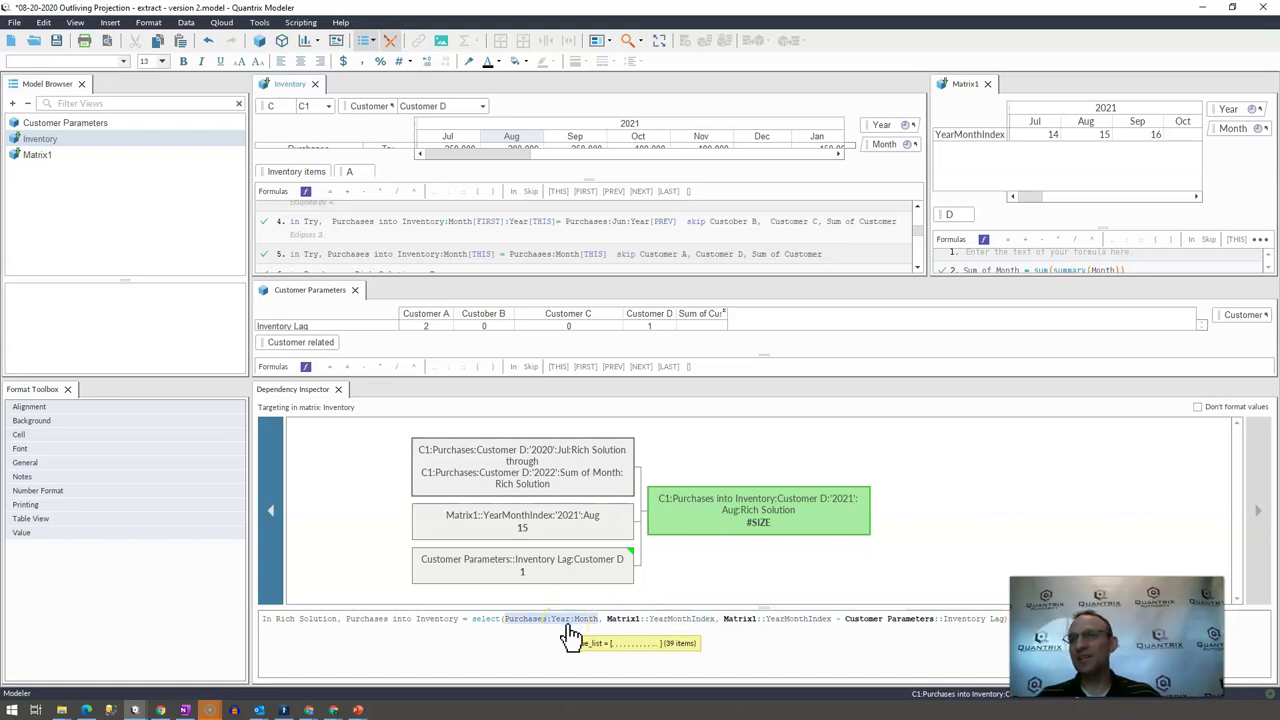
mouse_move(672, 630)
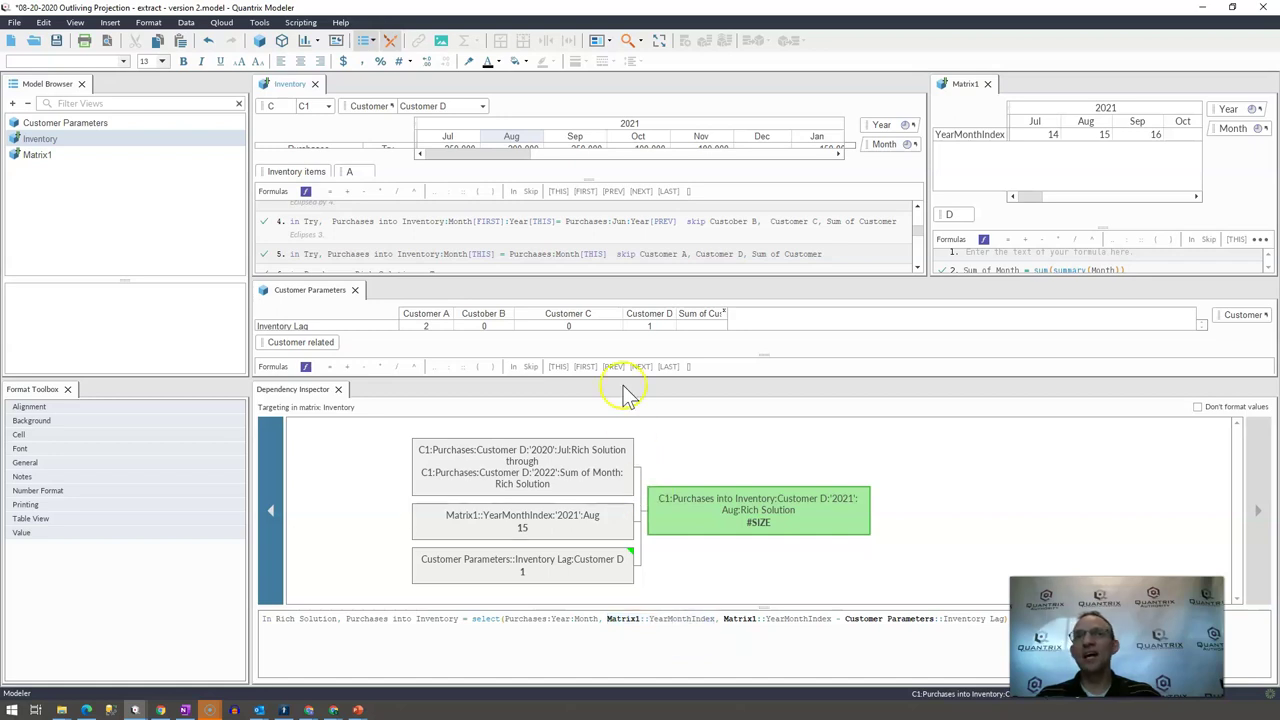
drag(320, 389, 128, 86)
- Extend the key list in formula 7 to Matrix1::YearMonthIndex:Year:Month
click(751, 409)
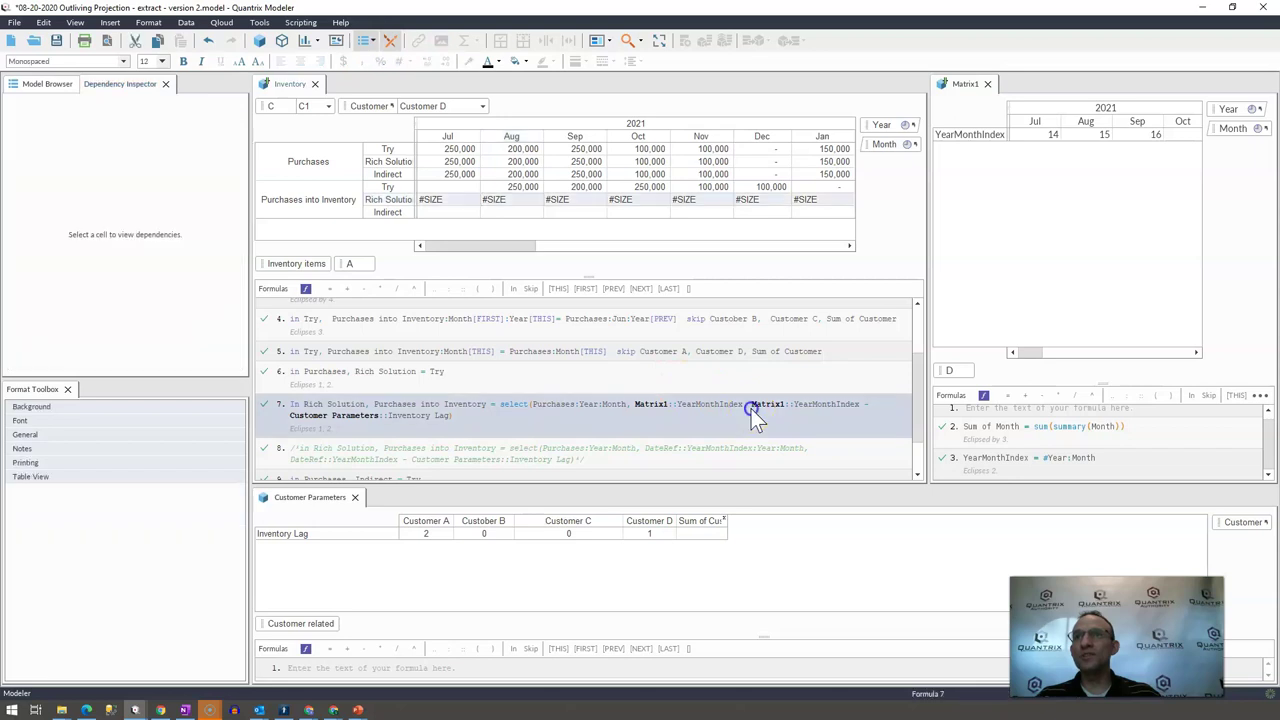
click(745, 403)
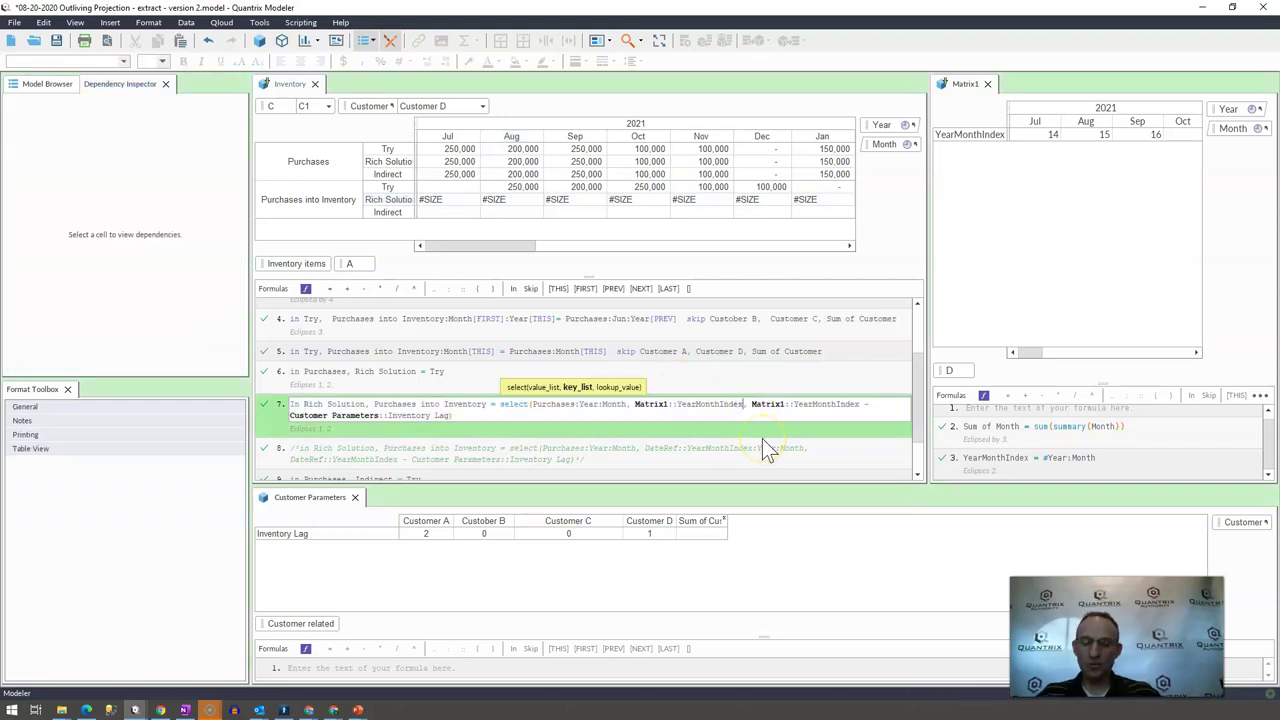
text(:year:month,)
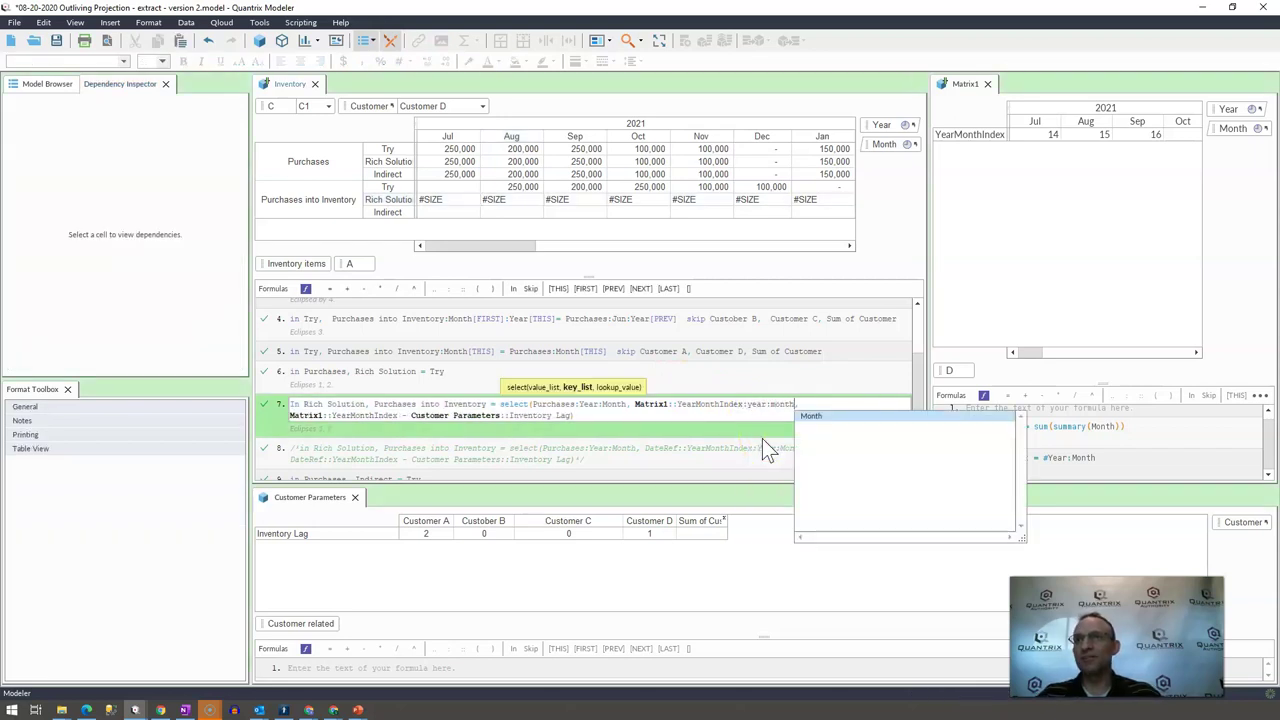
key(Return)
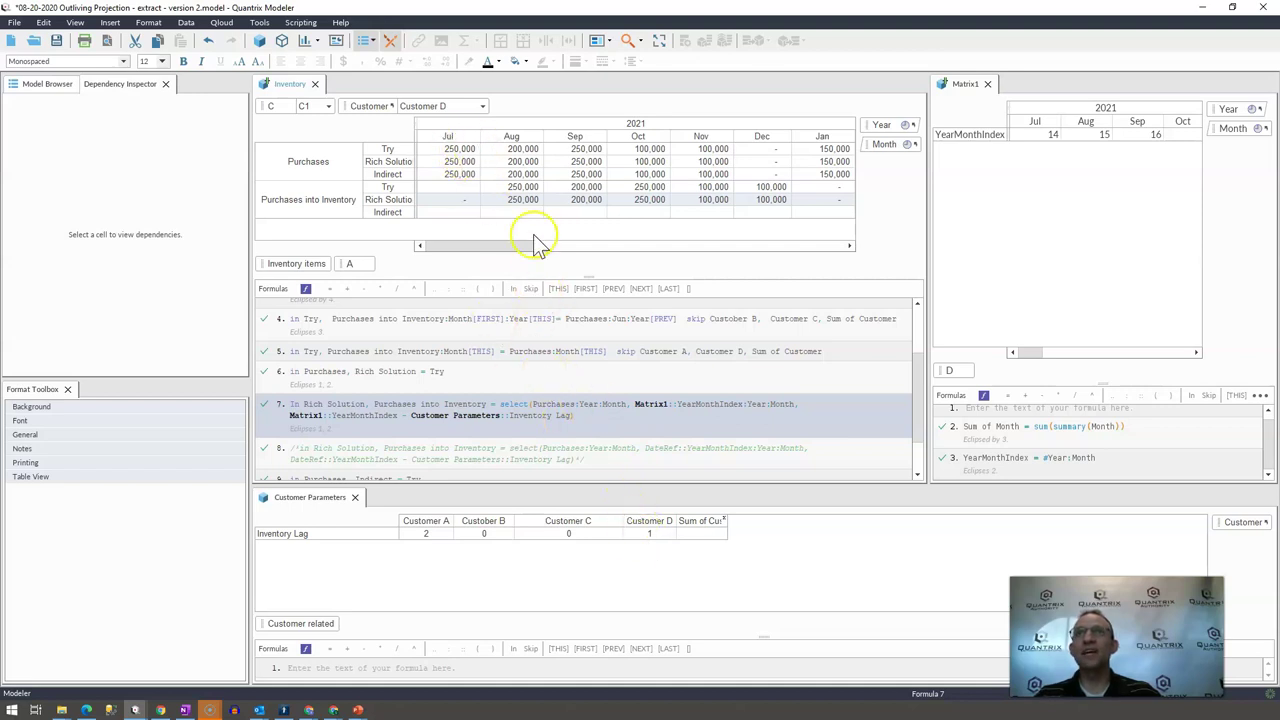
- Compare Customer D's August Rich Solution Purchases into Inventory with the July Rich Solution purchases
click(523, 200)
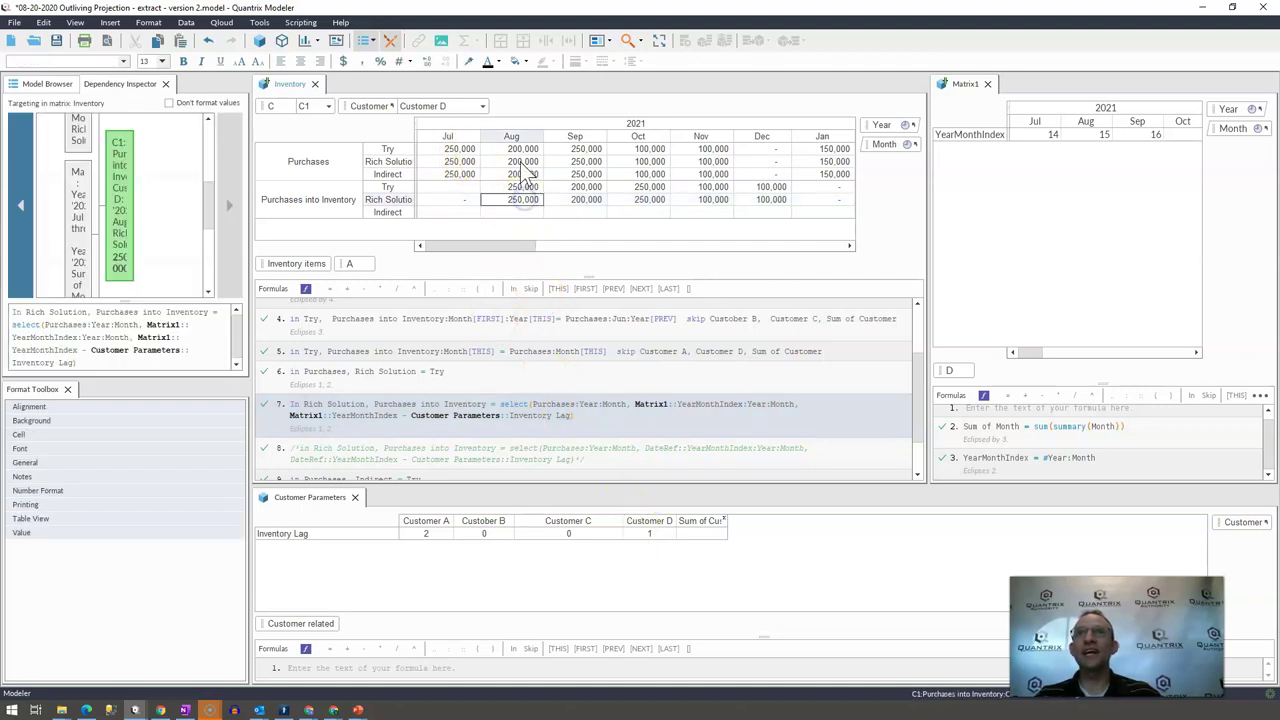
click(459, 163)
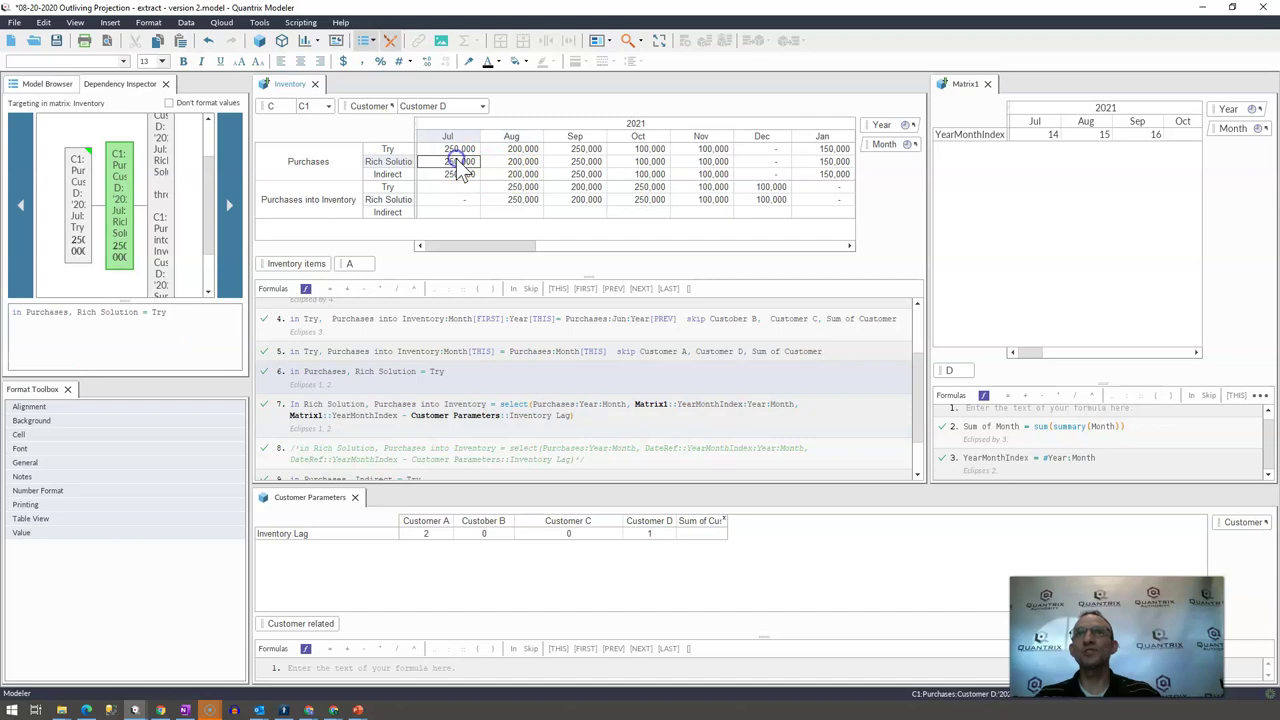
click(515, 201)
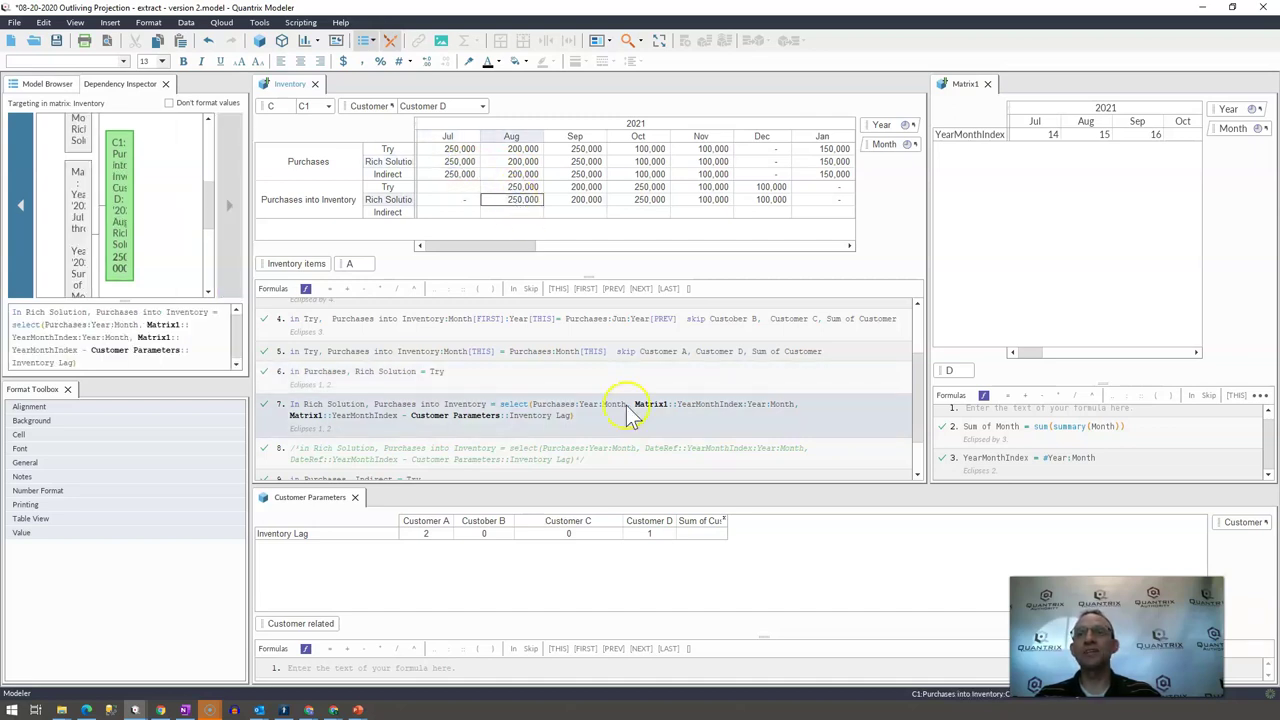
- Set Customer D's Inventory Lag to 0 and check the July Rich Solution Purchases into Inventory
click(652, 534)
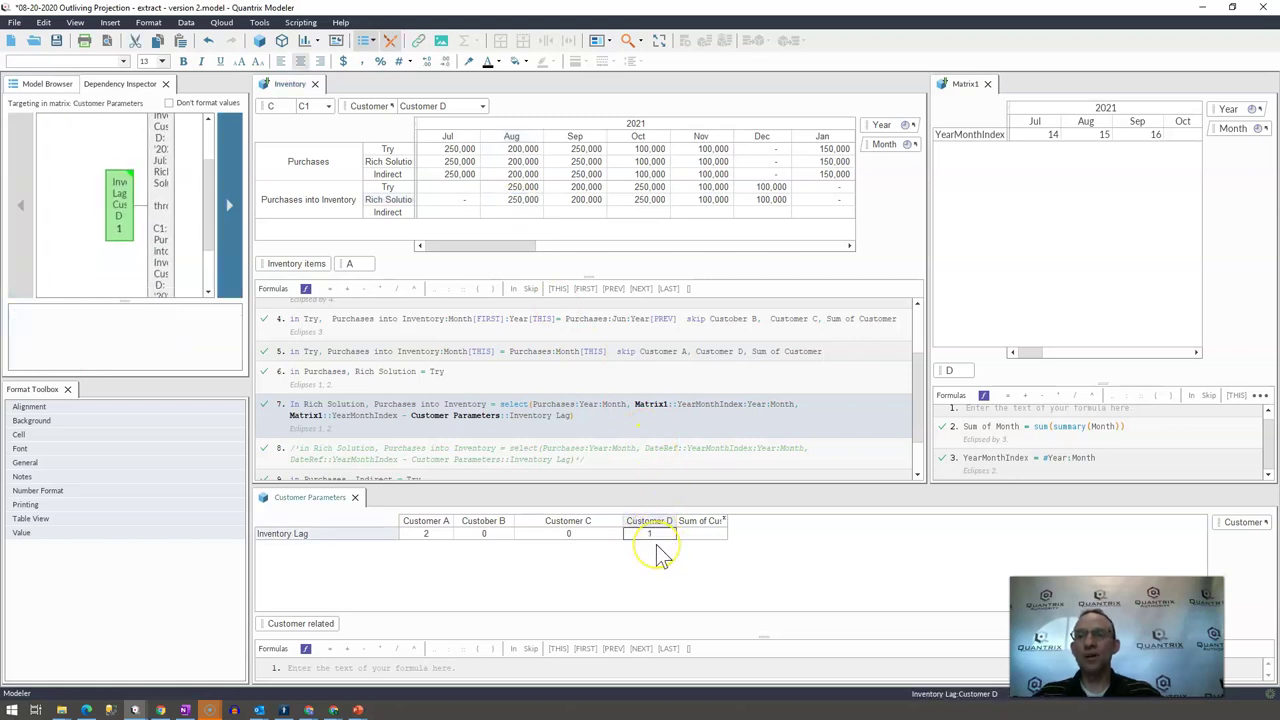
text(0)
key(Return)
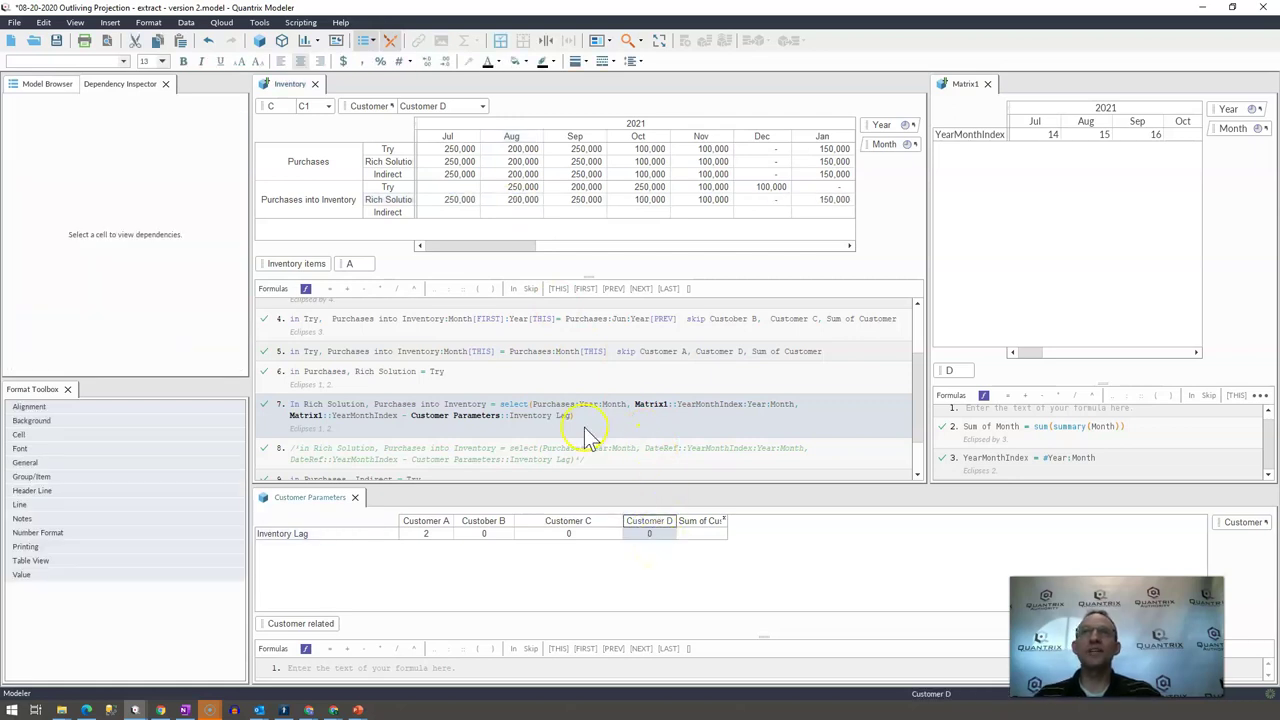
click(459, 199)
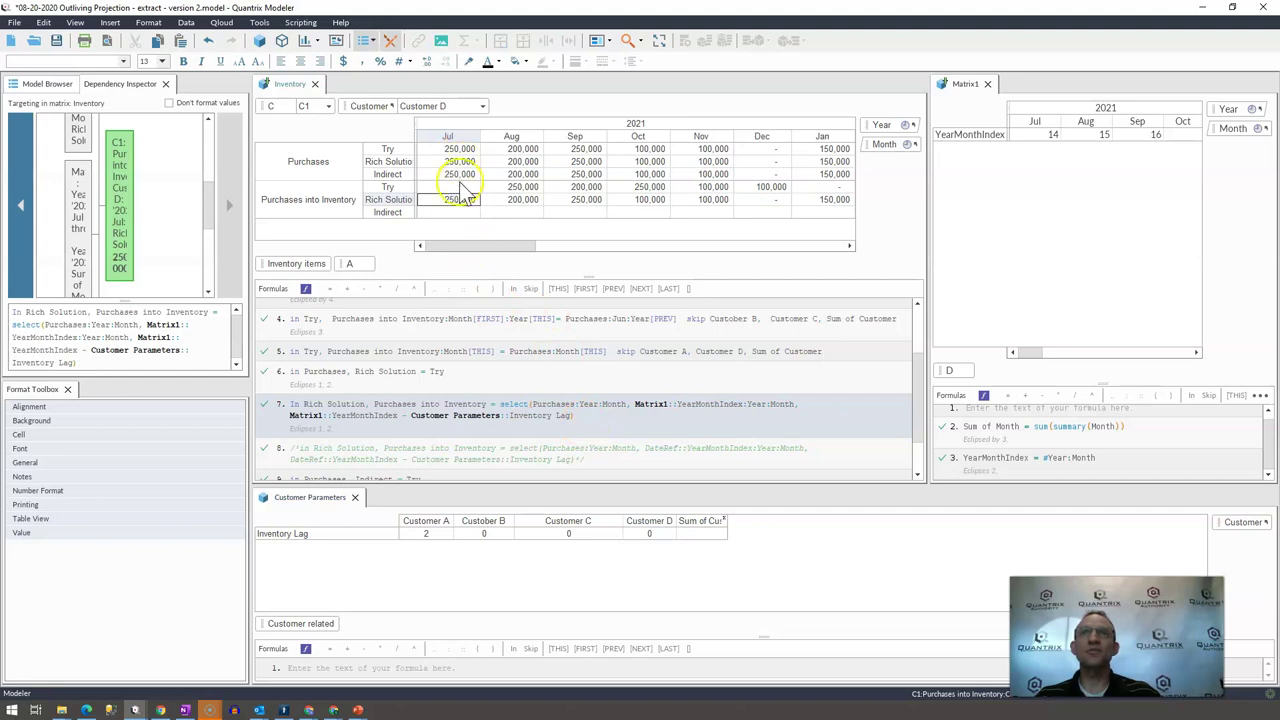
- Set Customer D's Inventory Lag to 3 and compare October's Rich Solution Purchases into Inventory with July's purchases
click(650, 534)
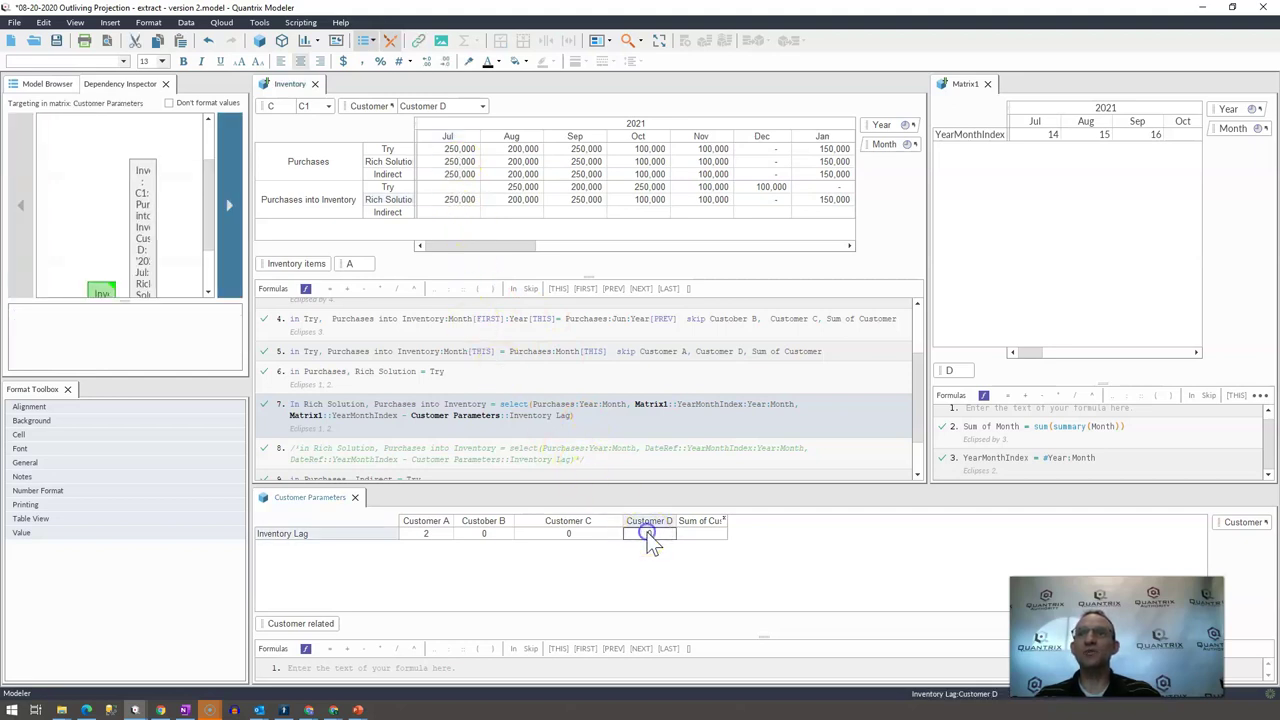
text(3)
key(Return)
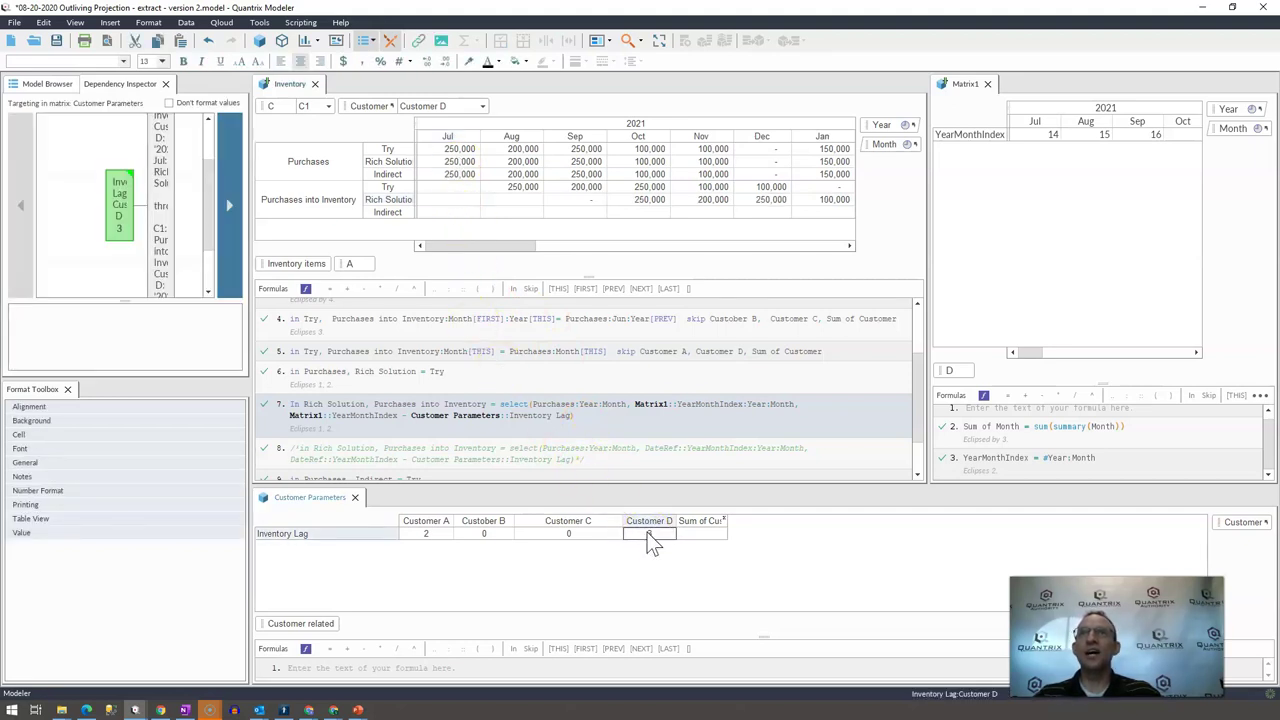
click(638, 204)
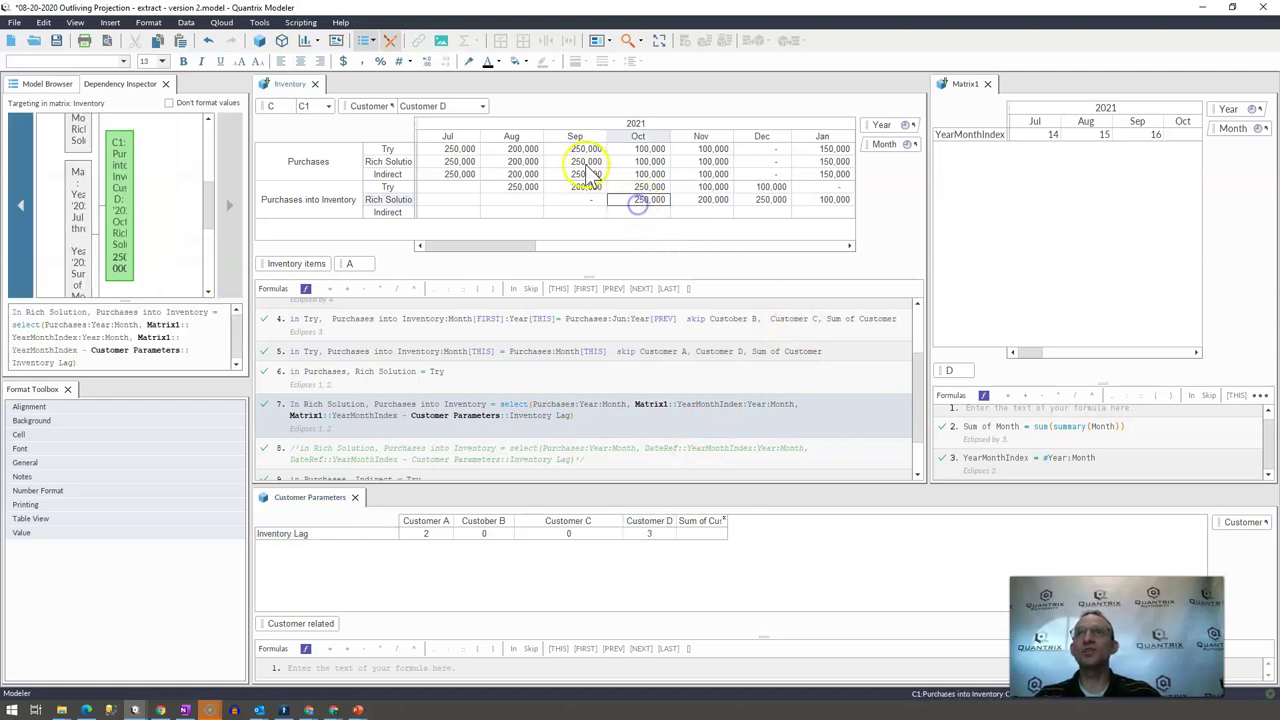
click(448, 163)
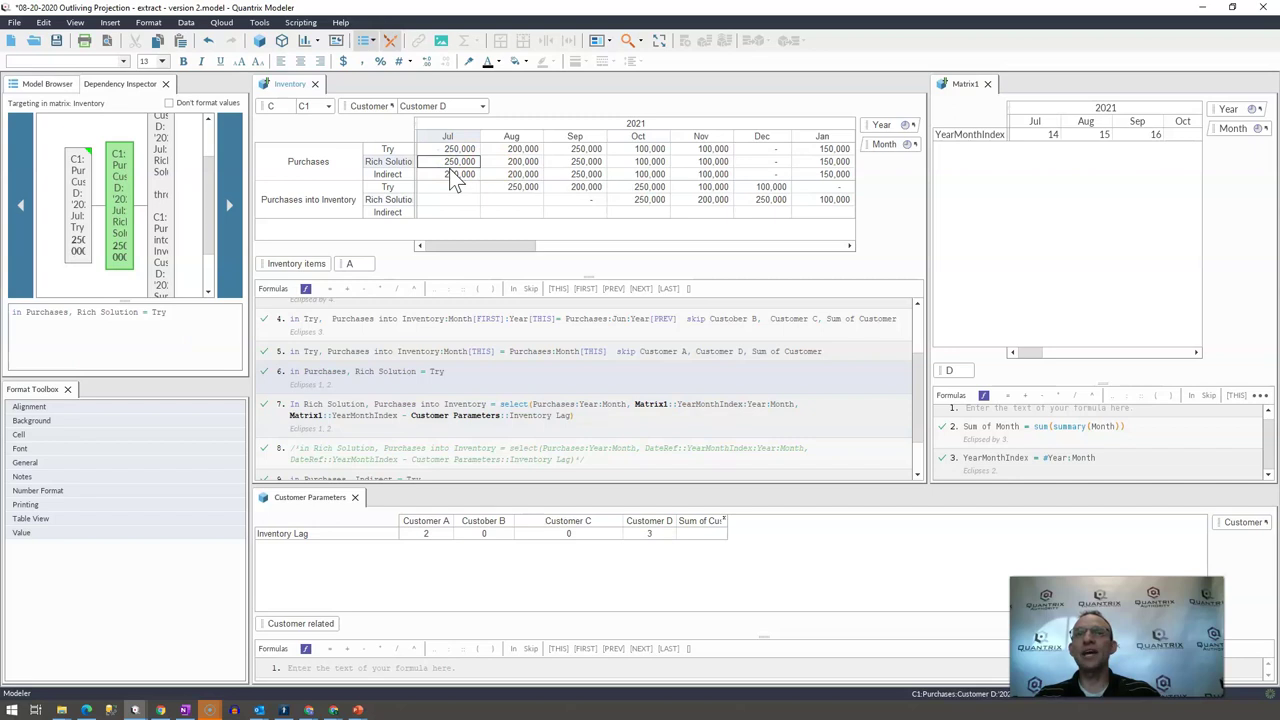
- Set Customer D's July 2021 Try purchases to 10 and check October's Rich Solution Purchases into Inventory
click(453, 149)
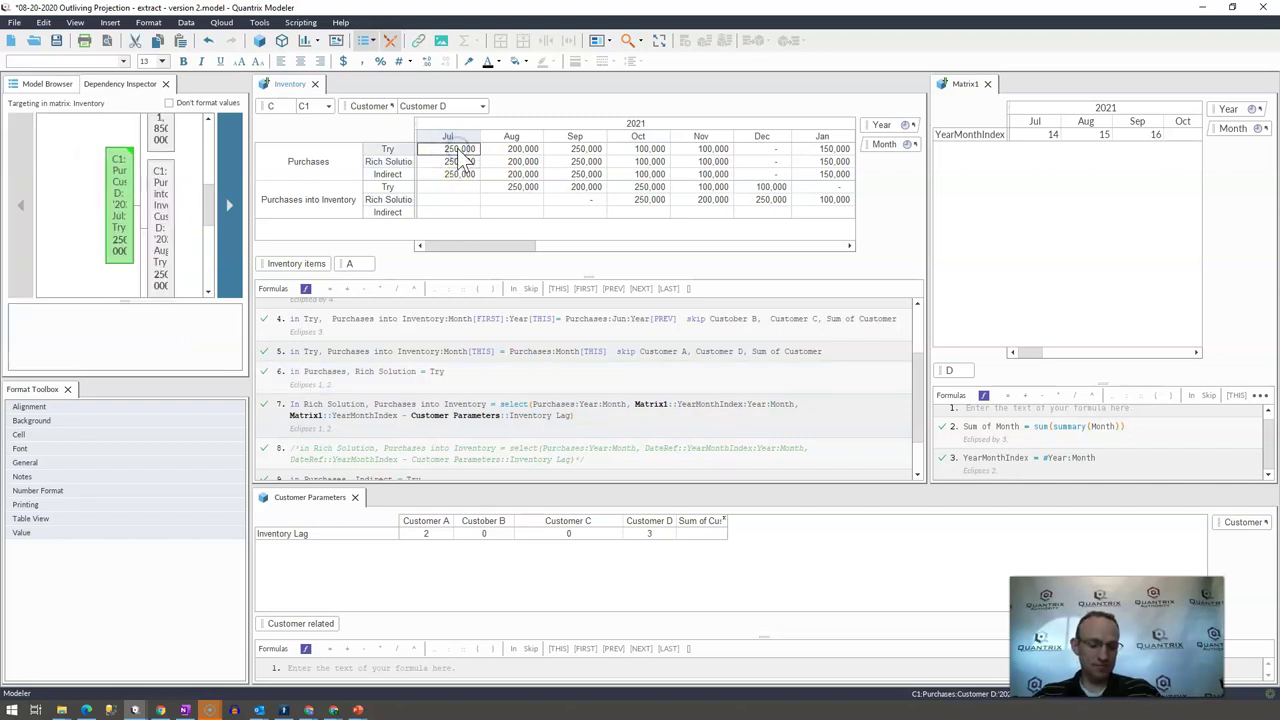
text(10)
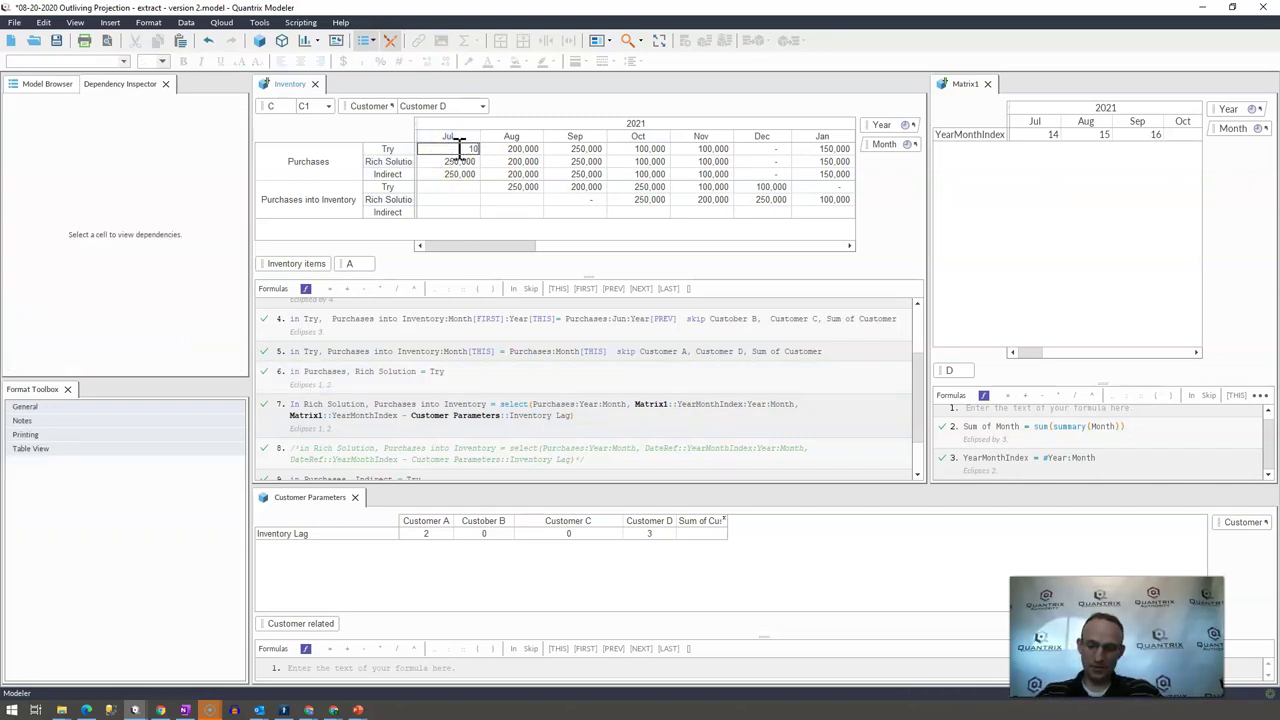
click(462, 163)
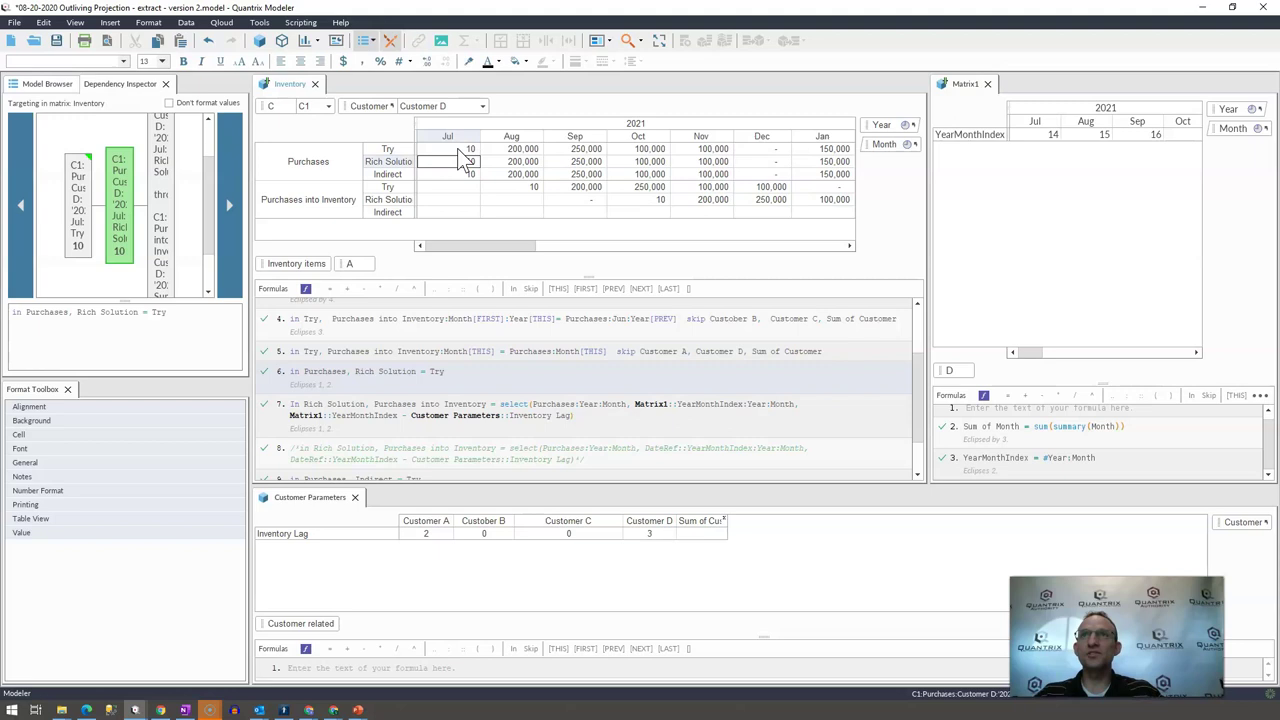
click(652, 201)
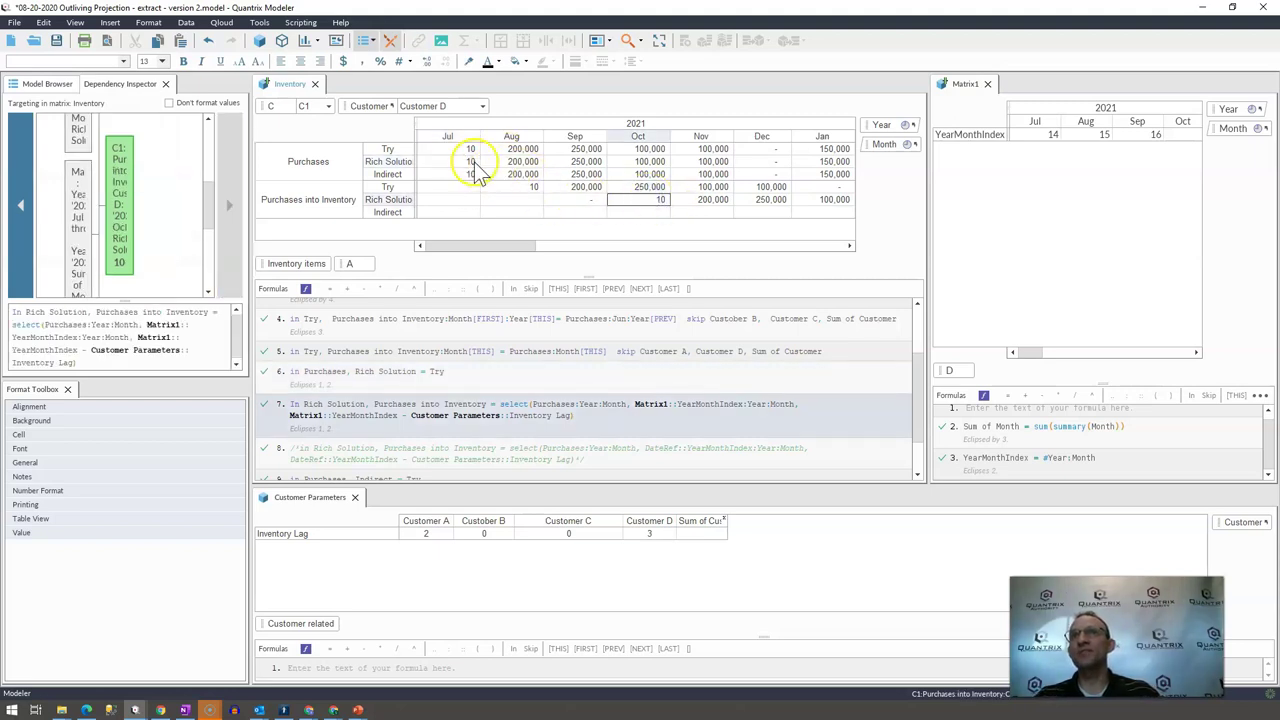
click(648, 538)
text(3)
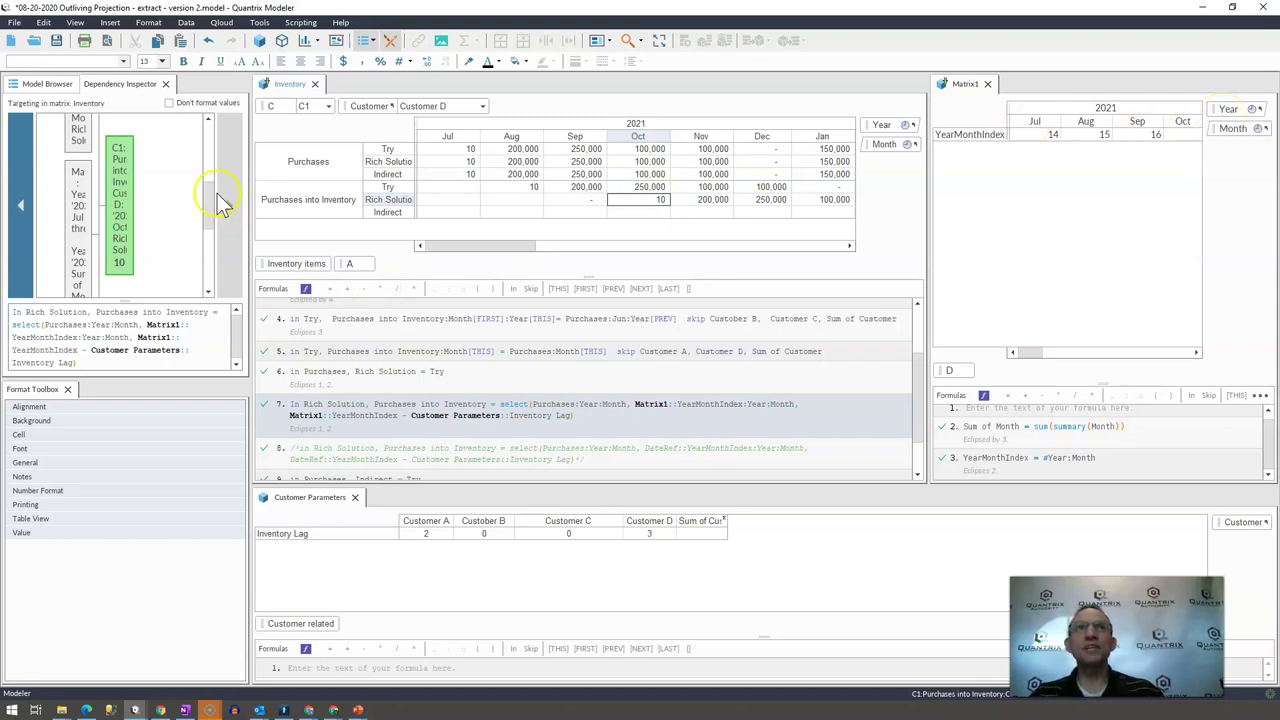
- Rename Matrix1 as Date Reference and review the matrix name used in formula 7
click(47, 83)
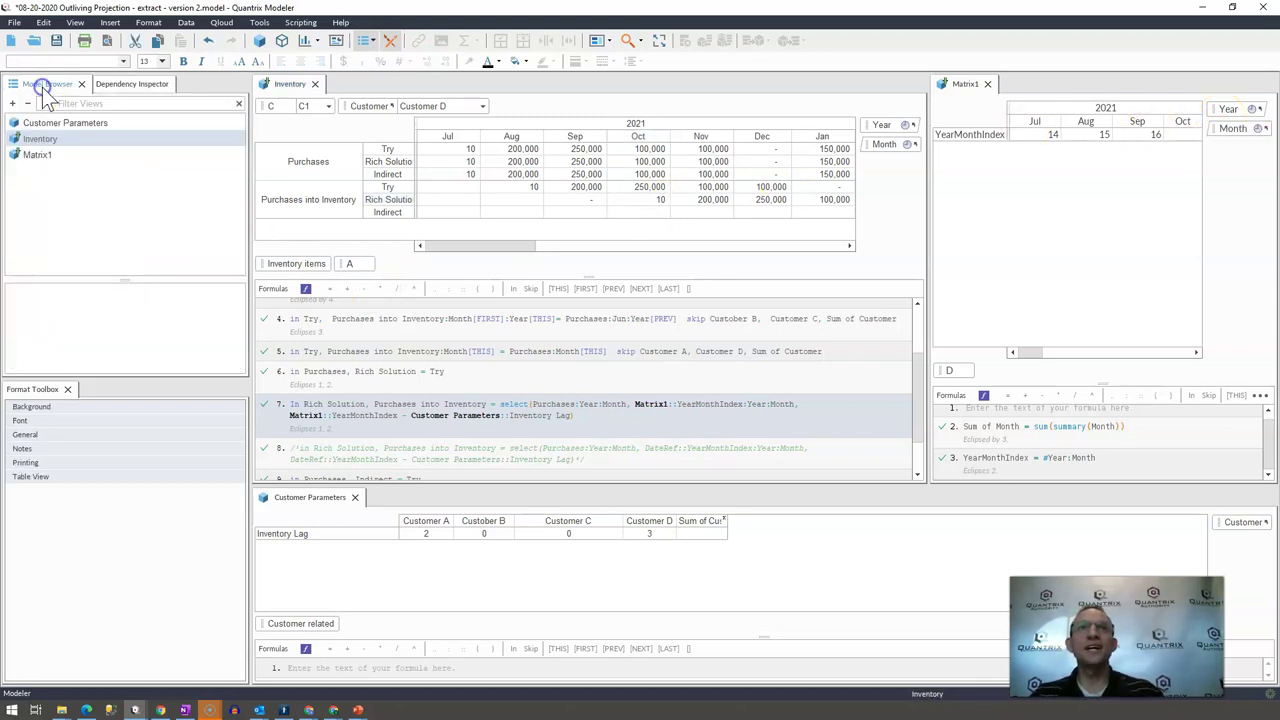
double_click(29, 158)
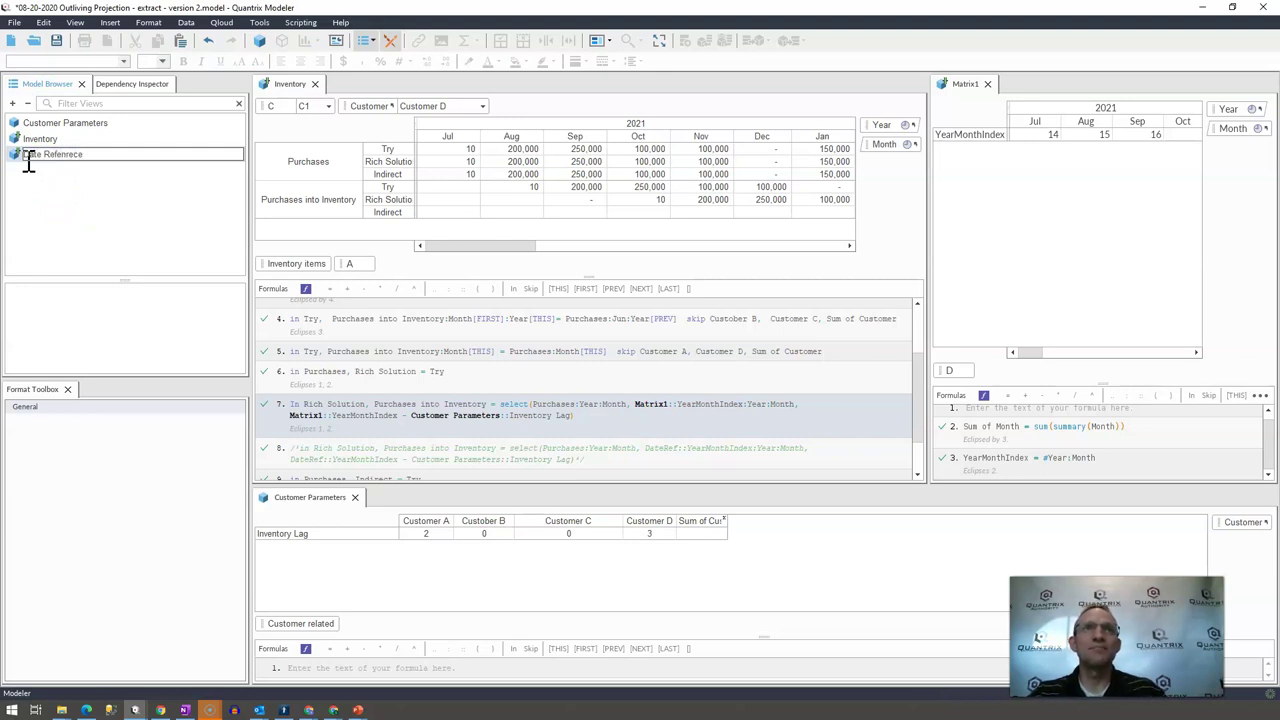
key(BackSpace)
key(BackSpace)
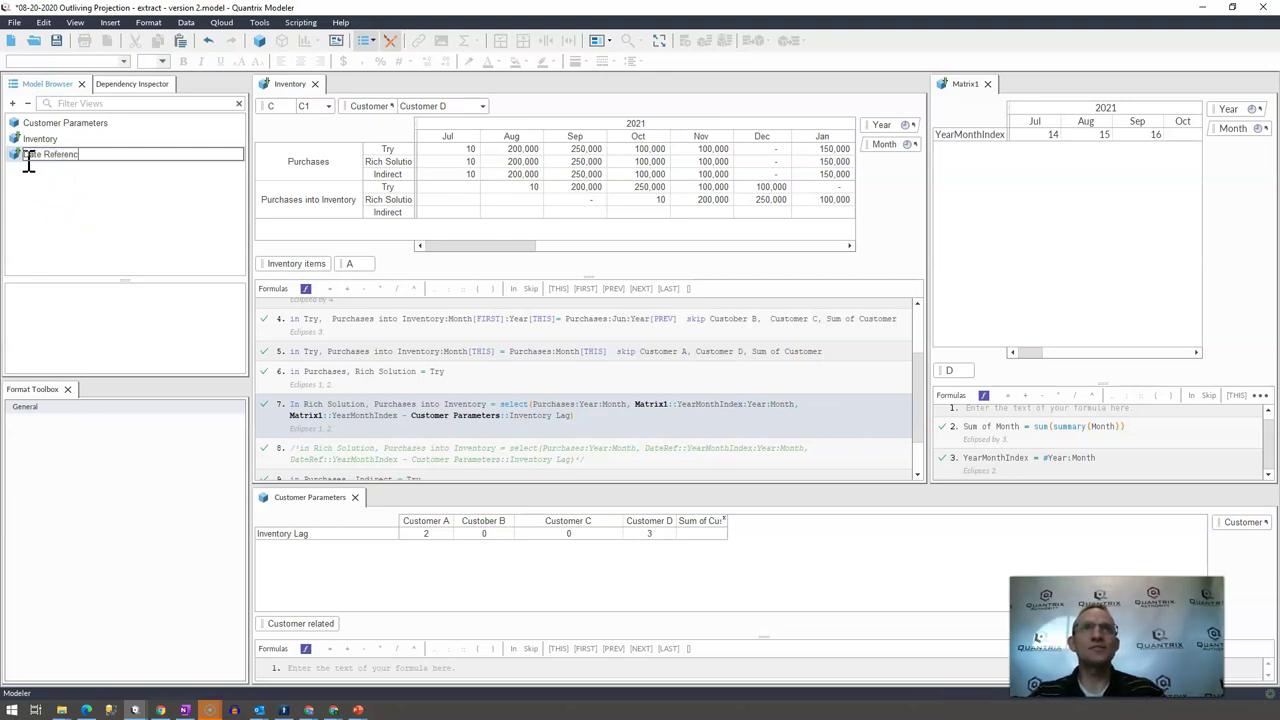
text(e)
key(Return)
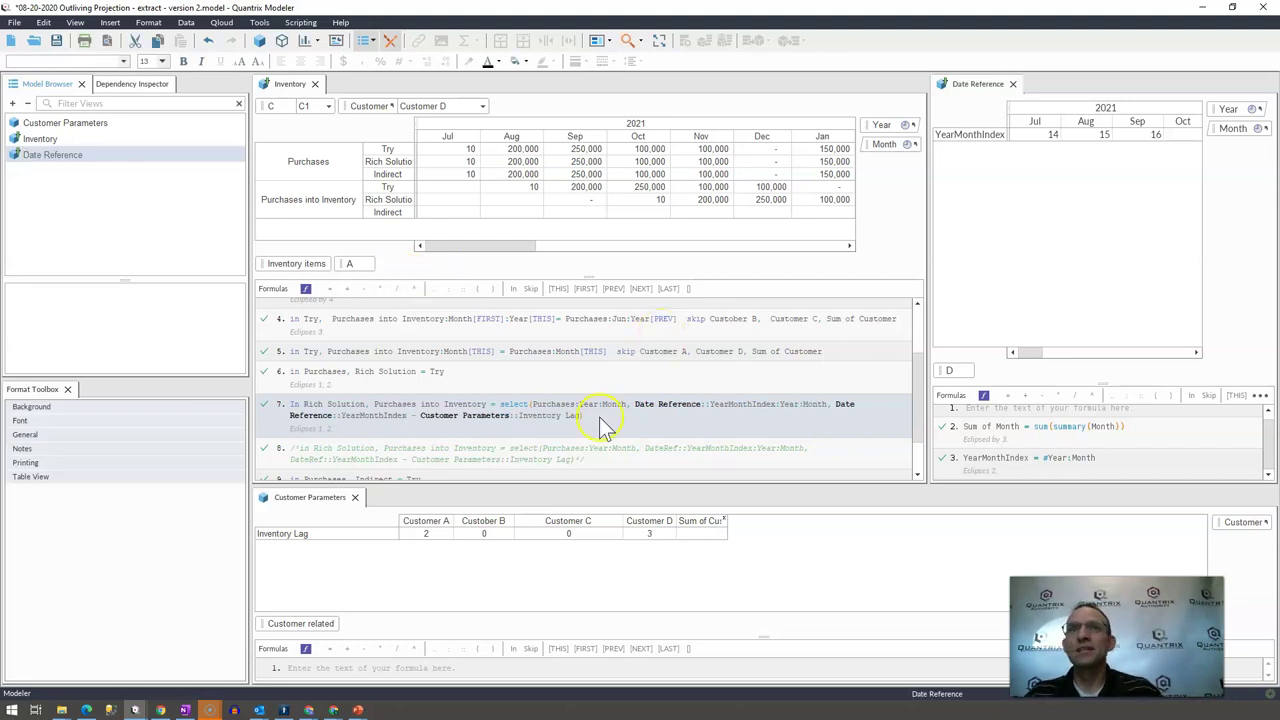
scroll(922, 385, down, 1)
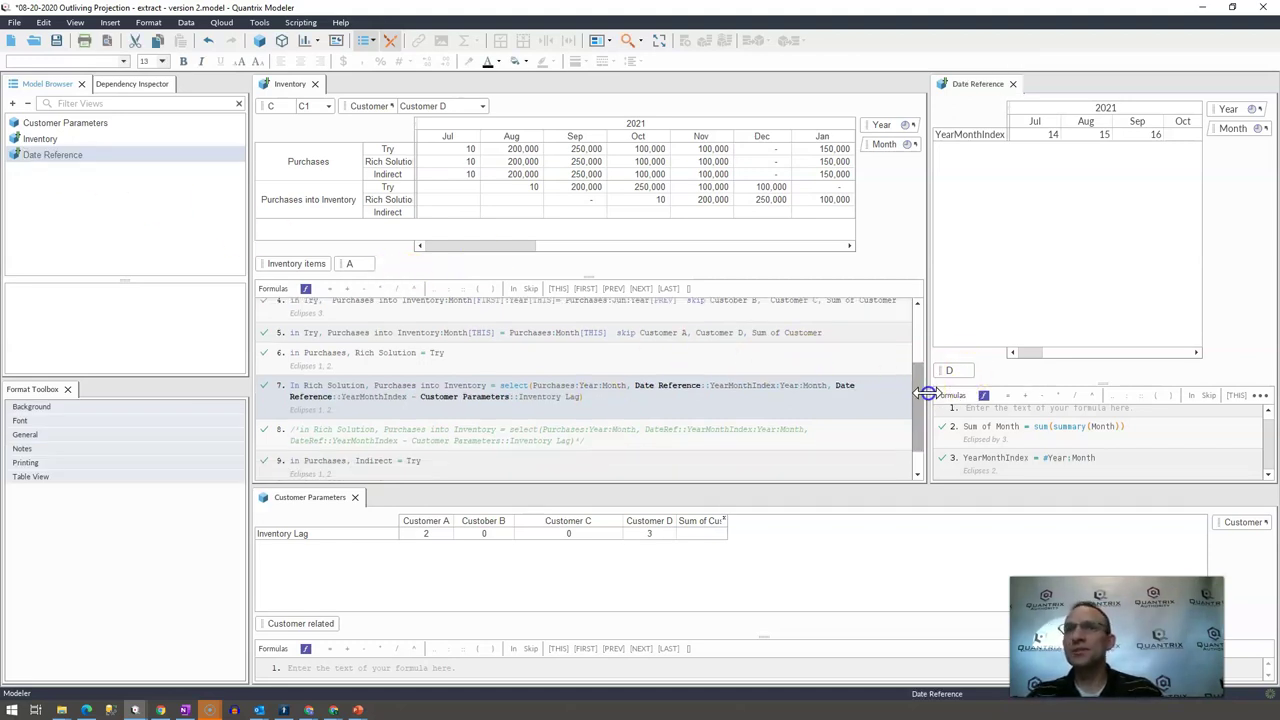
scroll(922, 385, up, 1)
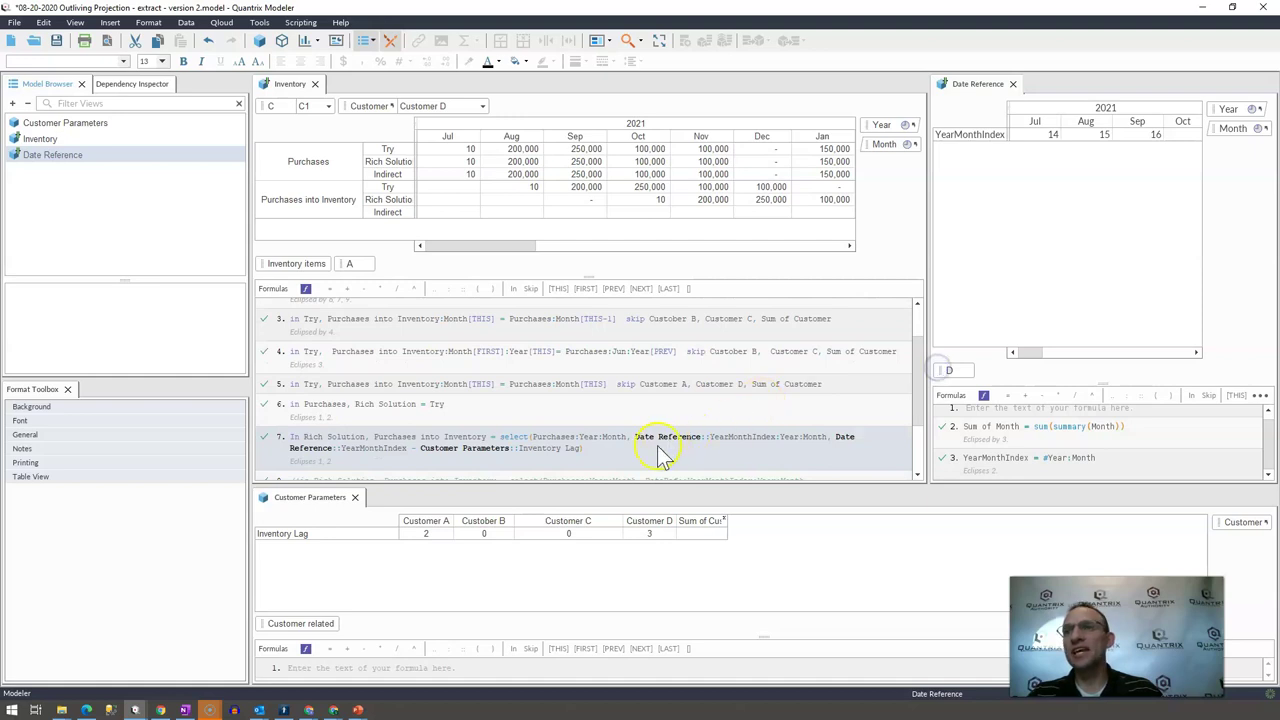